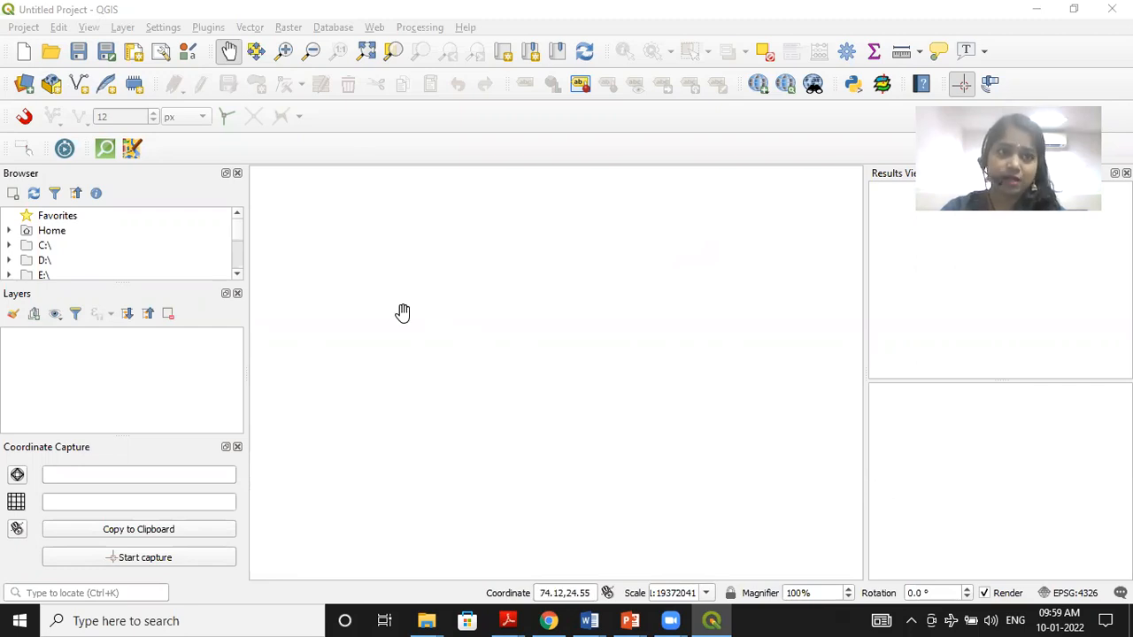
Step: Add the IND_adm0.shp shapefile from the IND_adm folder inside Practical_01 3.4\D as a vector layer
{"action": "left_click", "coordinate": [123, 29]}
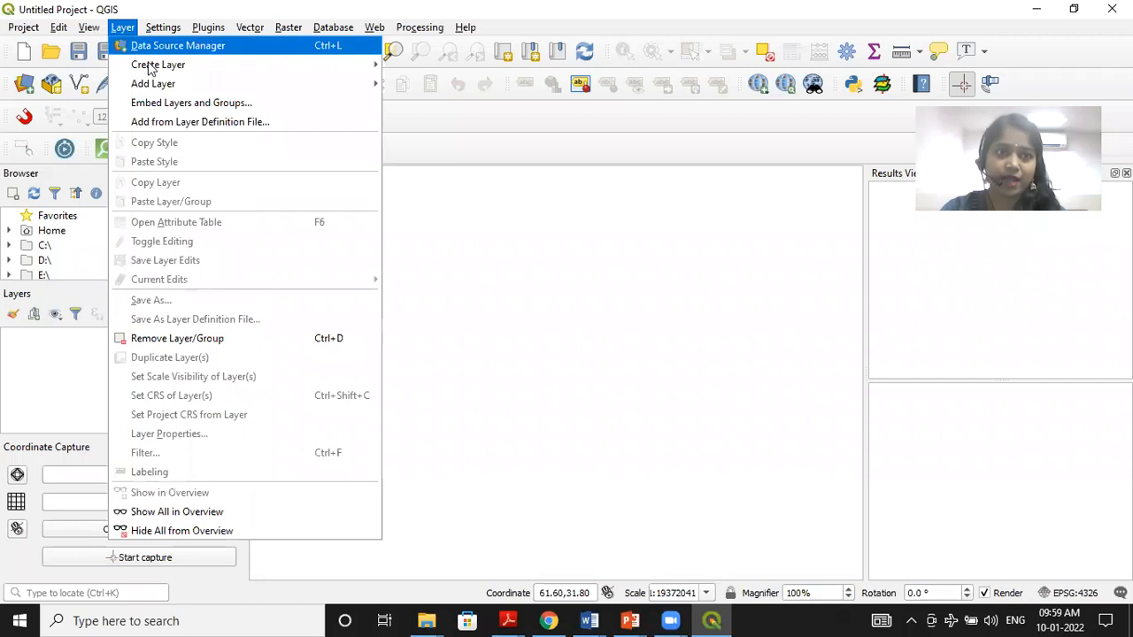
{"action": "mouse_move", "coordinate": [167, 84]}
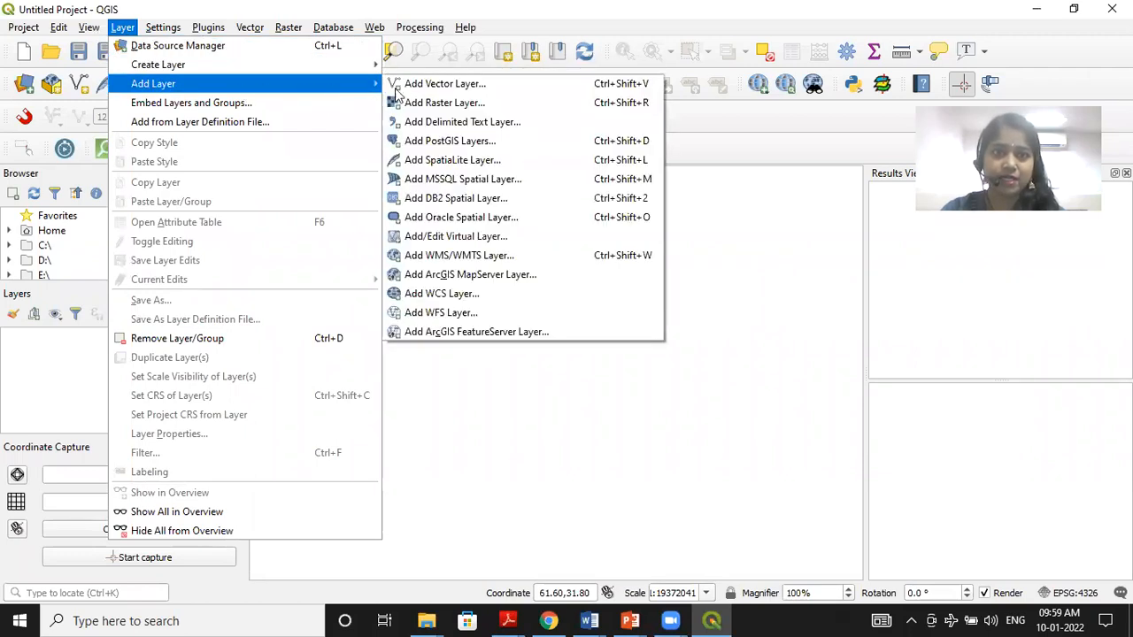
{"action": "left_click", "coordinate": [429, 88]}
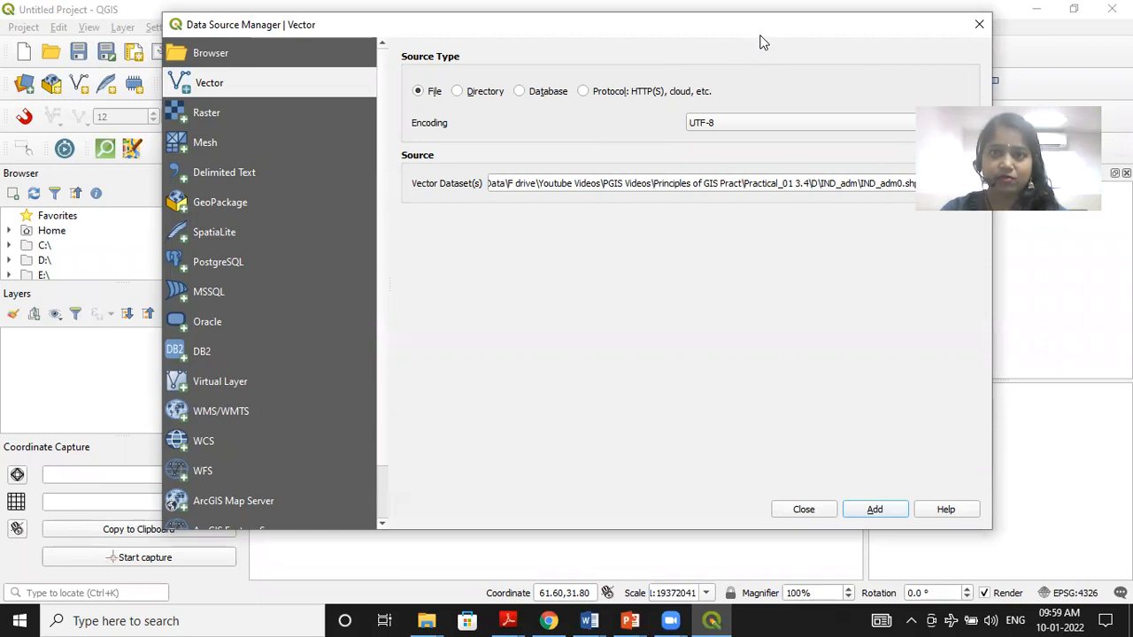
{"action": "left_click_drag", "start_coordinate": [764, 41], "coordinate": [707, 83]}
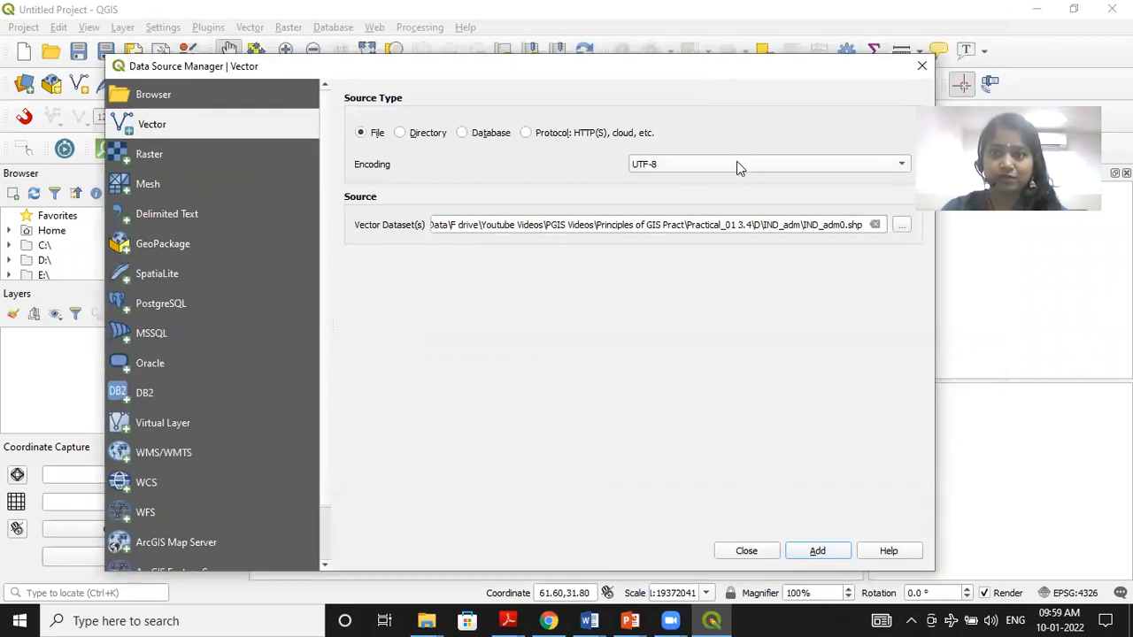
{"action": "left_click", "coordinate": [901, 227]}
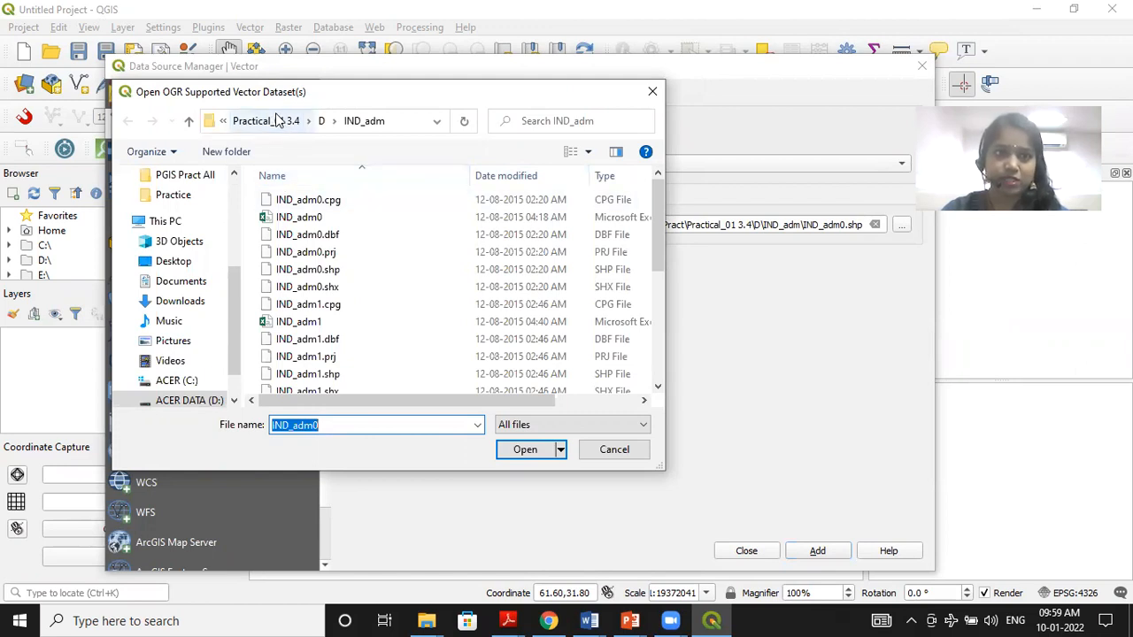
{"action": "left_click", "coordinate": [277, 120]}
{"action": "left_click", "coordinate": [284, 219]}
{"action": "double_click", "coordinate": [284, 220]}
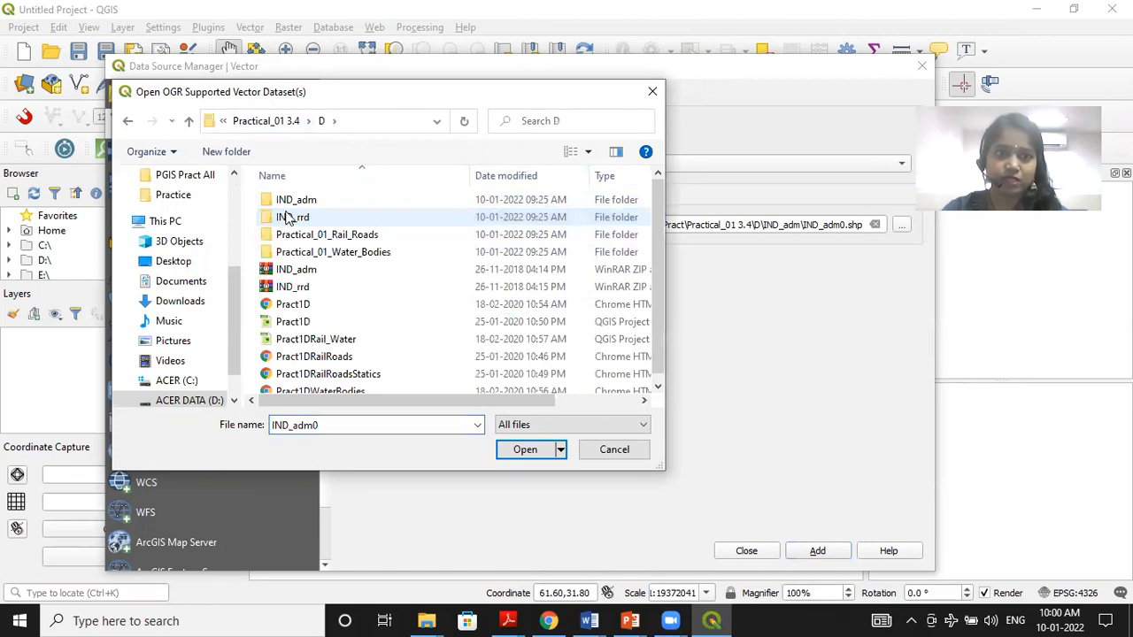
{"action": "left_click", "coordinate": [302, 200]}
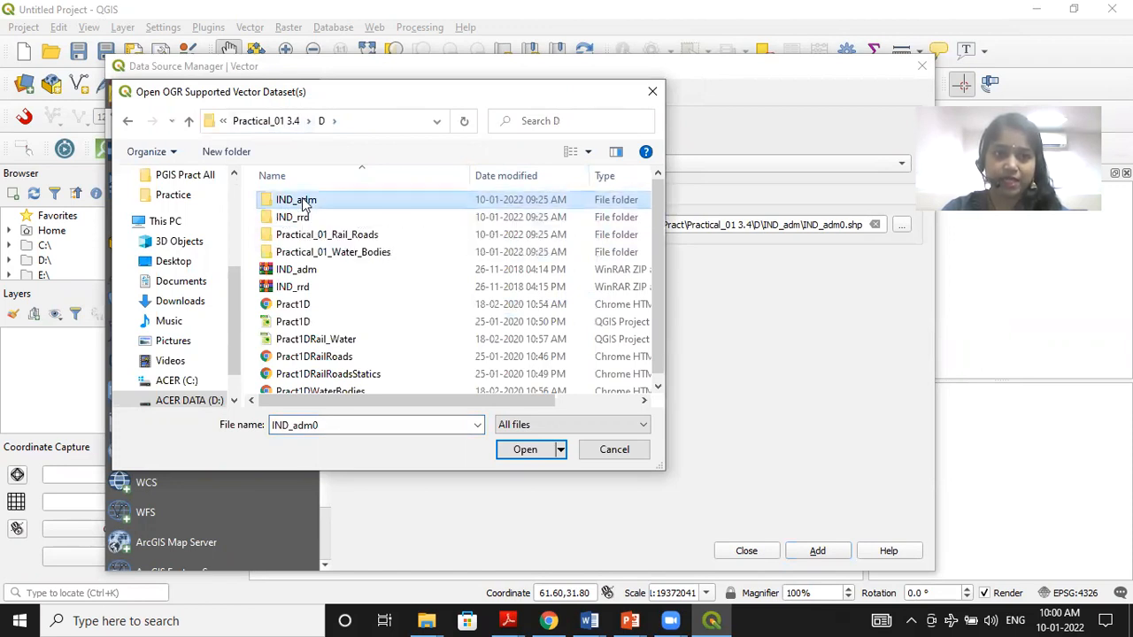
{"action": "double_click", "coordinate": [302, 200]}
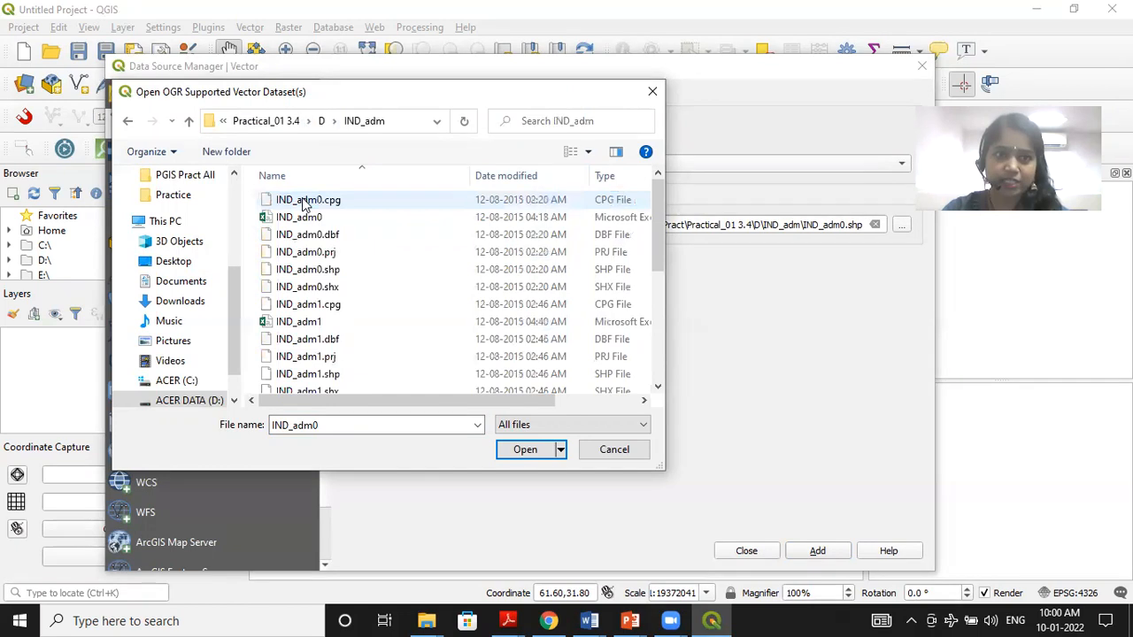
{"action": "left_click", "coordinate": [313, 269]}
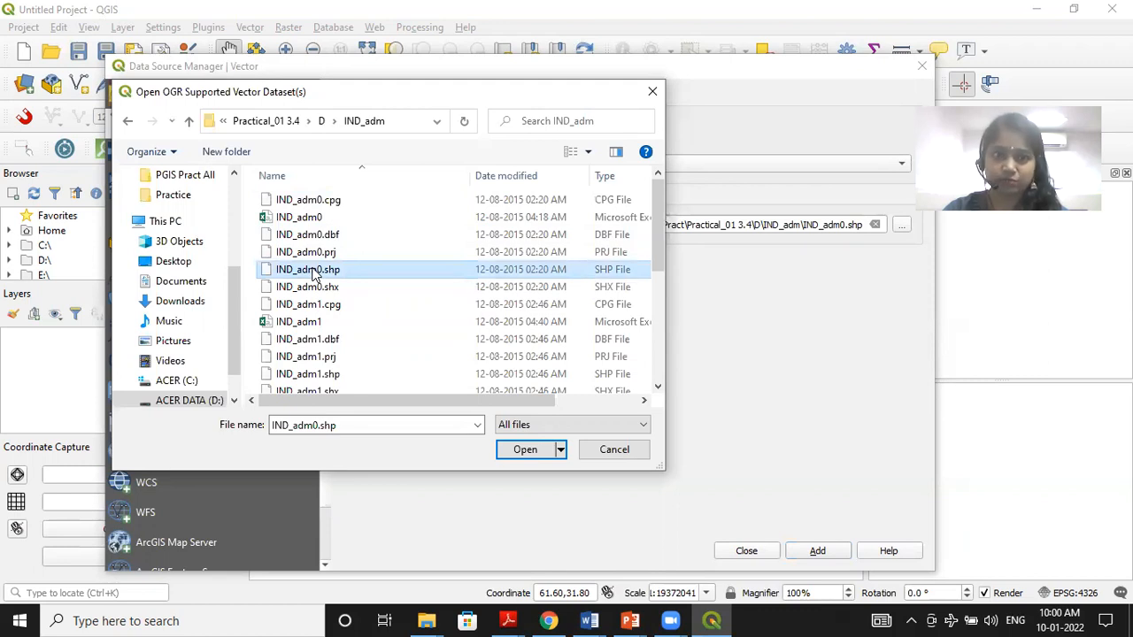
{"action": "left_click", "coordinate": [533, 454]}
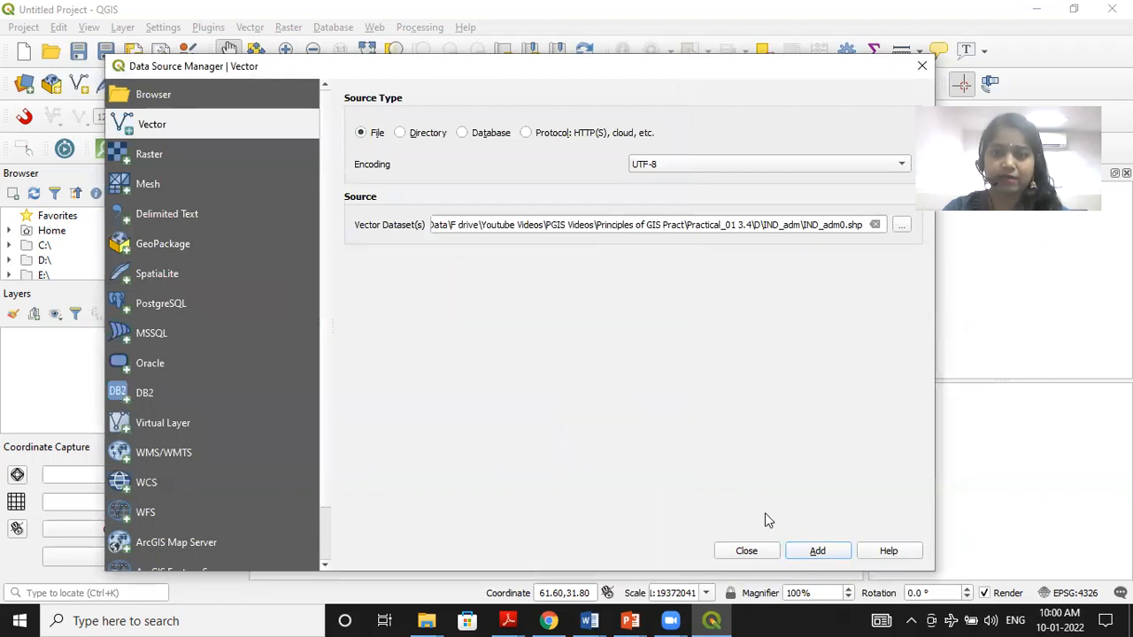
{"action": "left_click", "coordinate": [816, 553]}
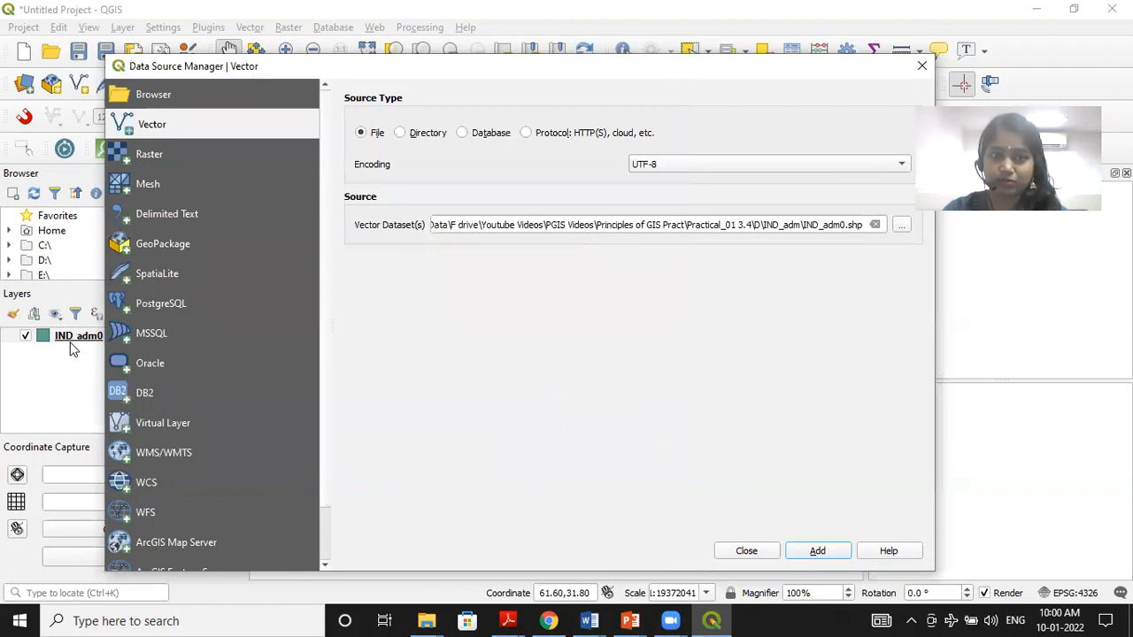
{"action": "left_click", "coordinate": [746, 551]}
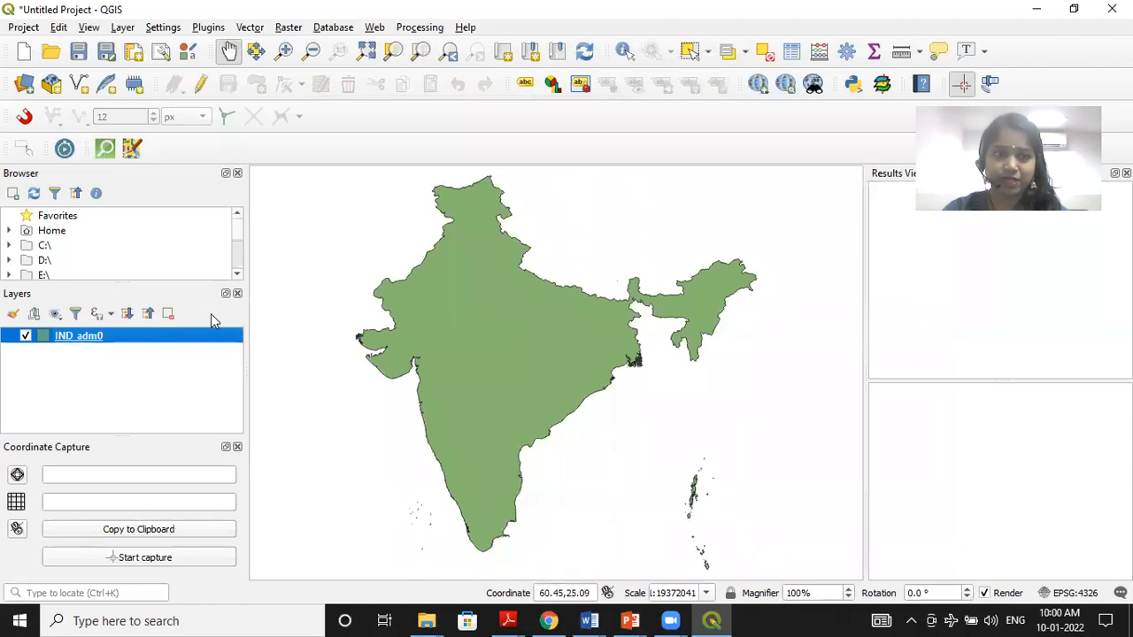
Step: Hide the IND_adm0 layer on the map and show it again
{"action": "left_click", "coordinate": [26, 336]}
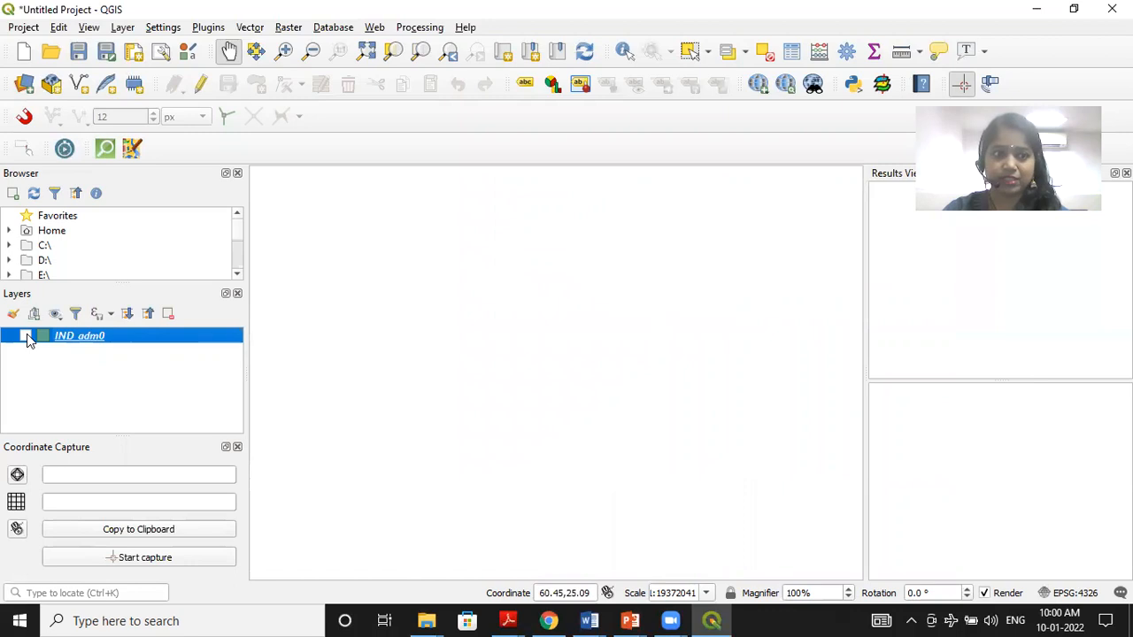
{"action": "left_click", "coordinate": [26, 336]}
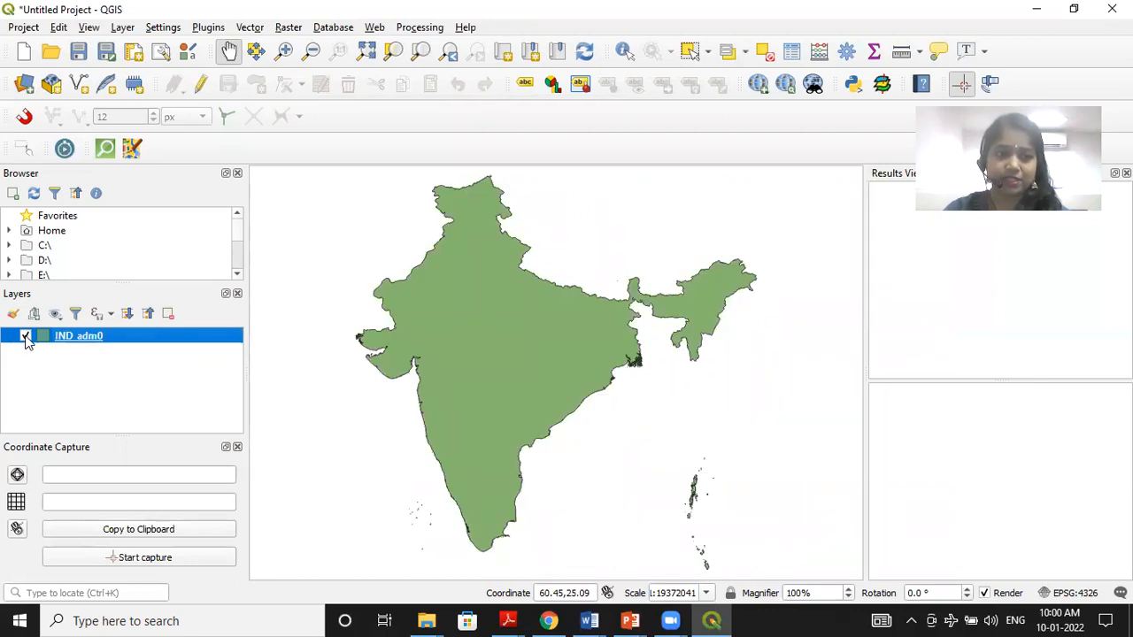
Step: Style the IND_adm0 layer with the gradient blue fill preset in its layer symbology
{"action": "right_click", "coordinate": [82, 338]}
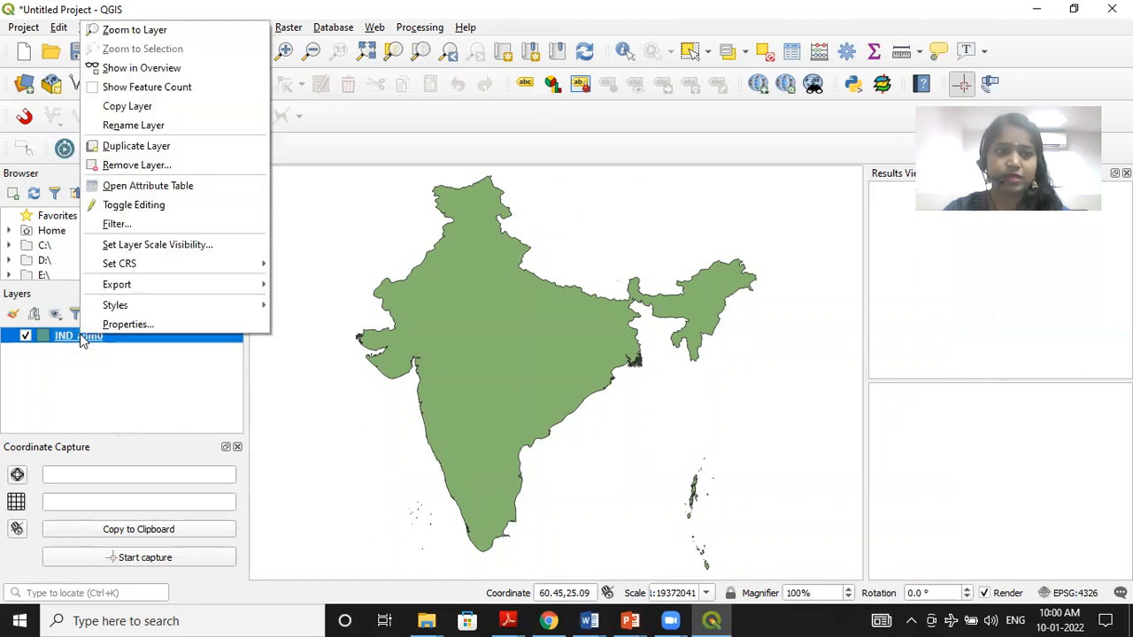
{"action": "left_click", "coordinate": [125, 328]}
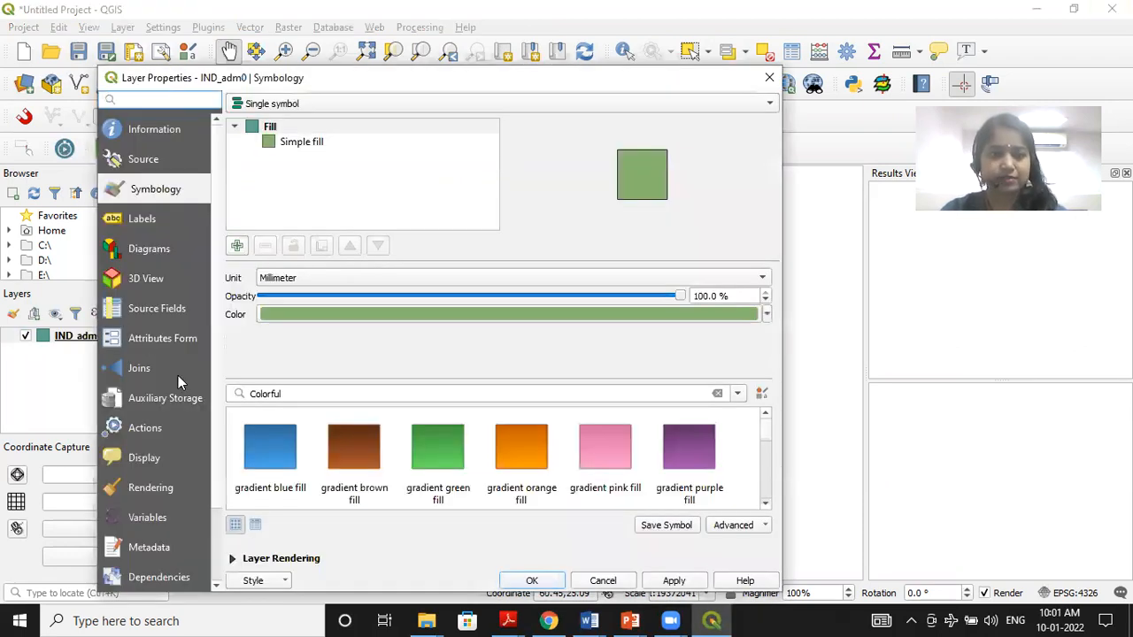
{"action": "left_click", "coordinate": [267, 443]}
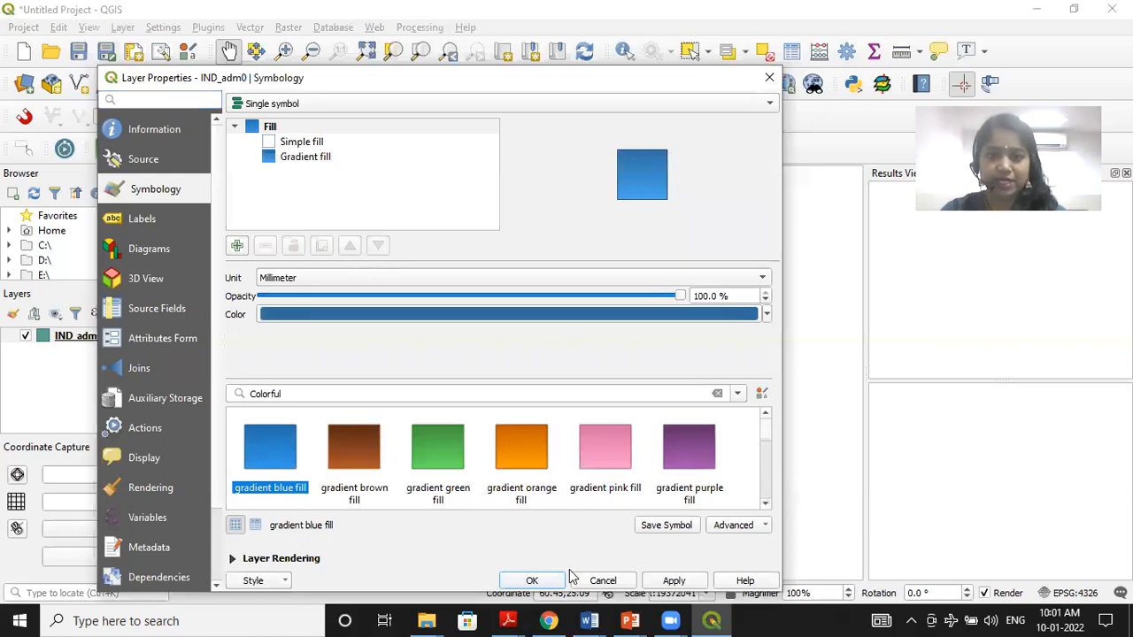
{"action": "left_click", "coordinate": [674, 582]}
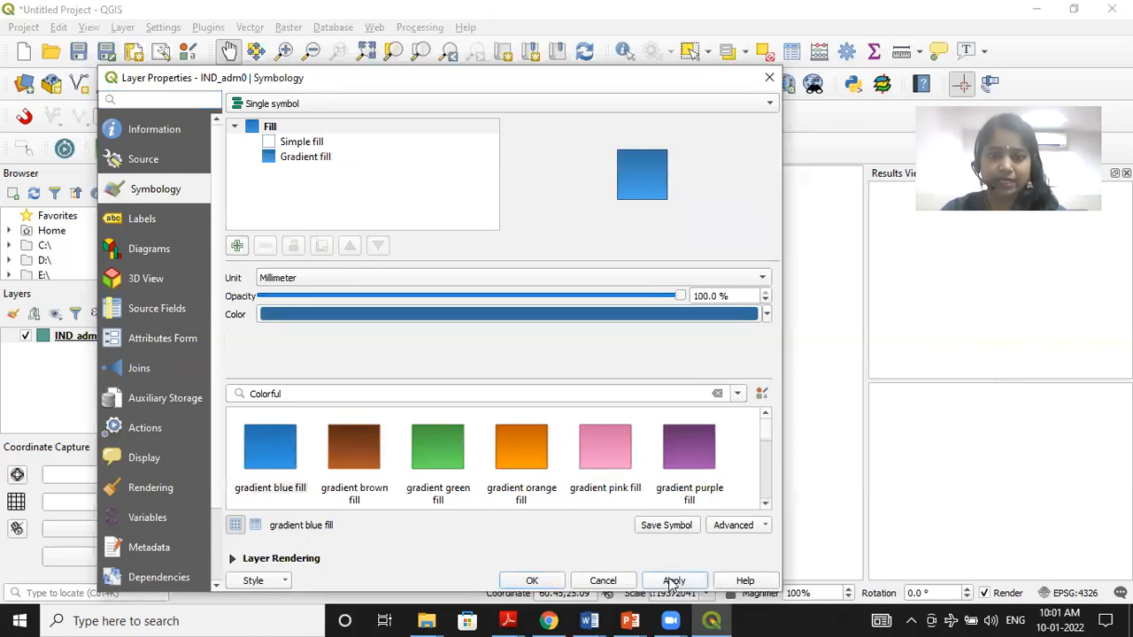
{"action": "left_click", "coordinate": [533, 583]}
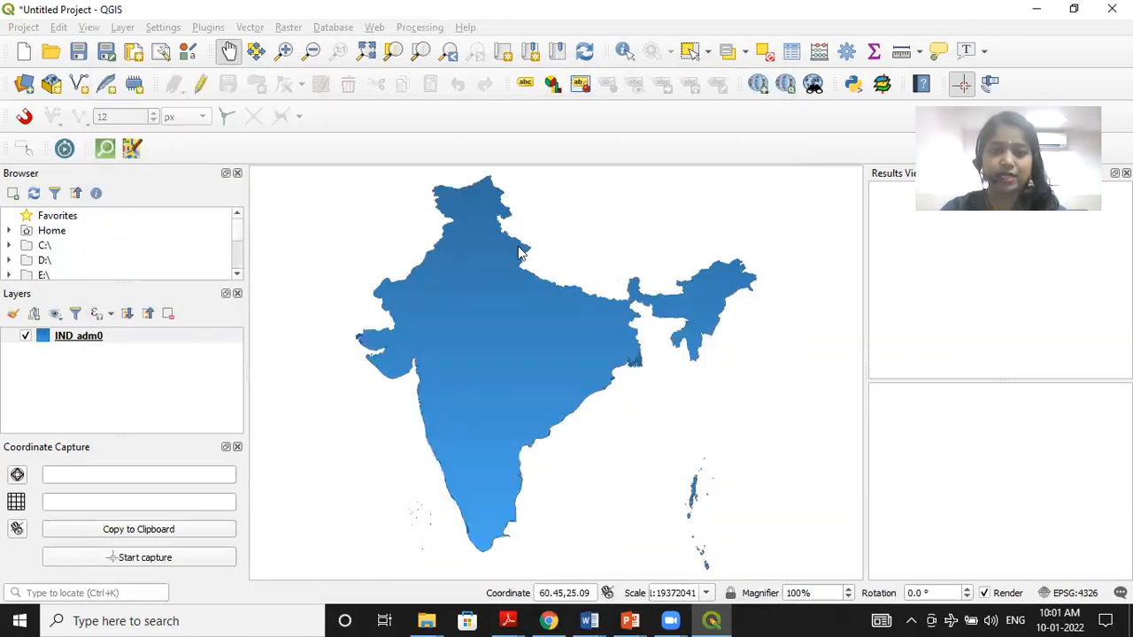
{"action": "left_click", "coordinate": [563, 372]}
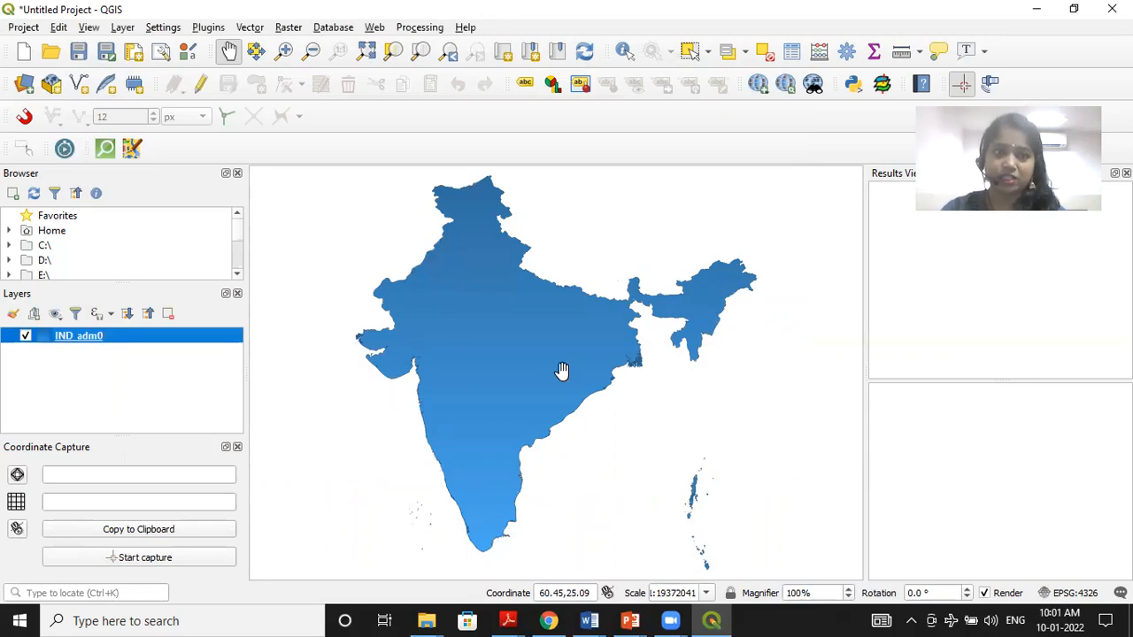
Step: Add the IND_rails.shp shapefile from the IND_rrd folder inside Practical_01 3.4\D as a second vector layer
{"action": "left_click", "coordinate": [123, 28]}
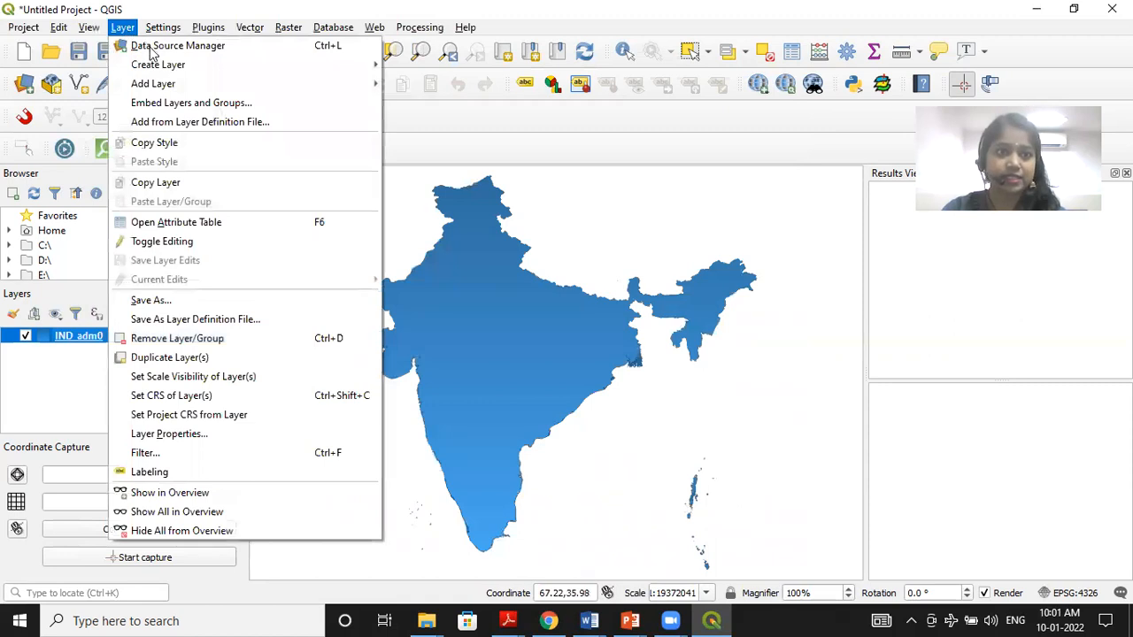
{"action": "mouse_move", "coordinate": [172, 84]}
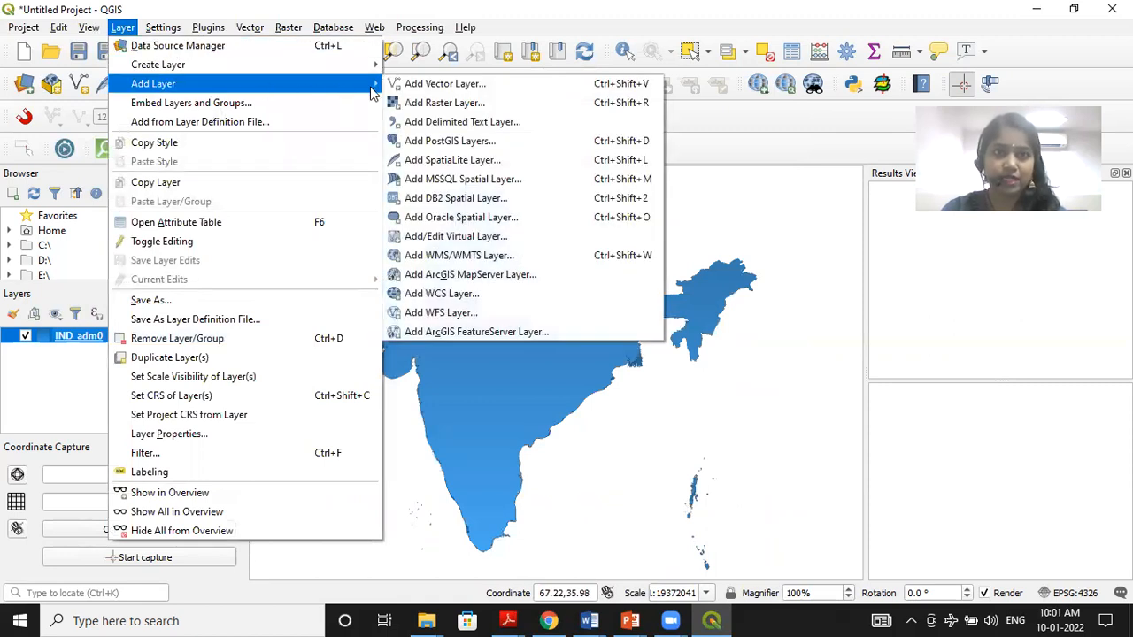
{"action": "left_click", "coordinate": [437, 87]}
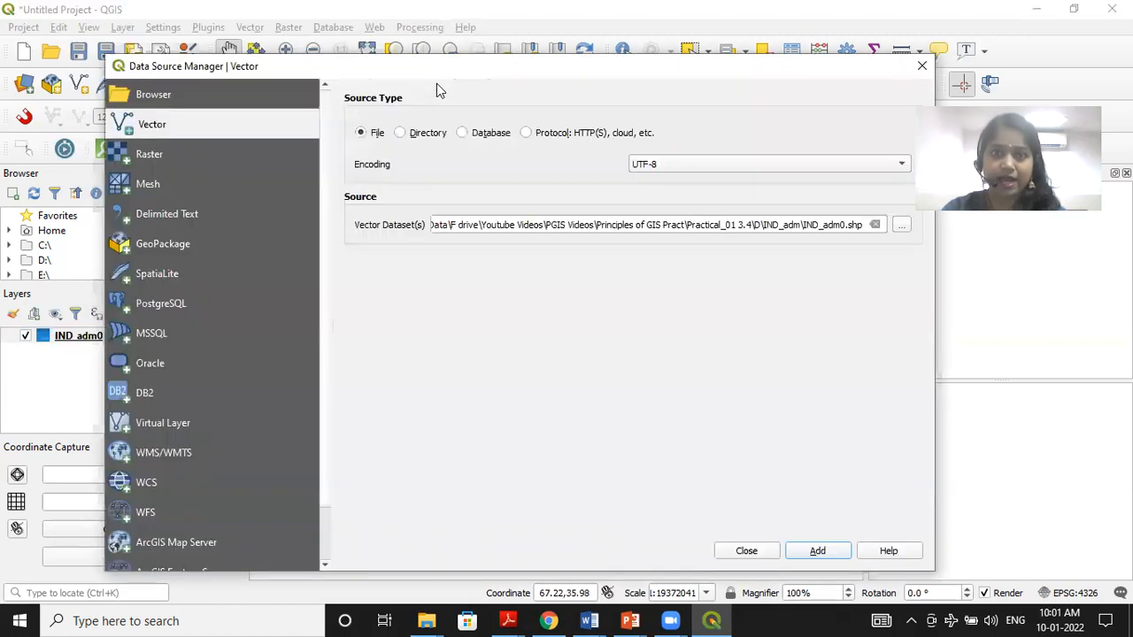
{"action": "left_click", "coordinate": [899, 225]}
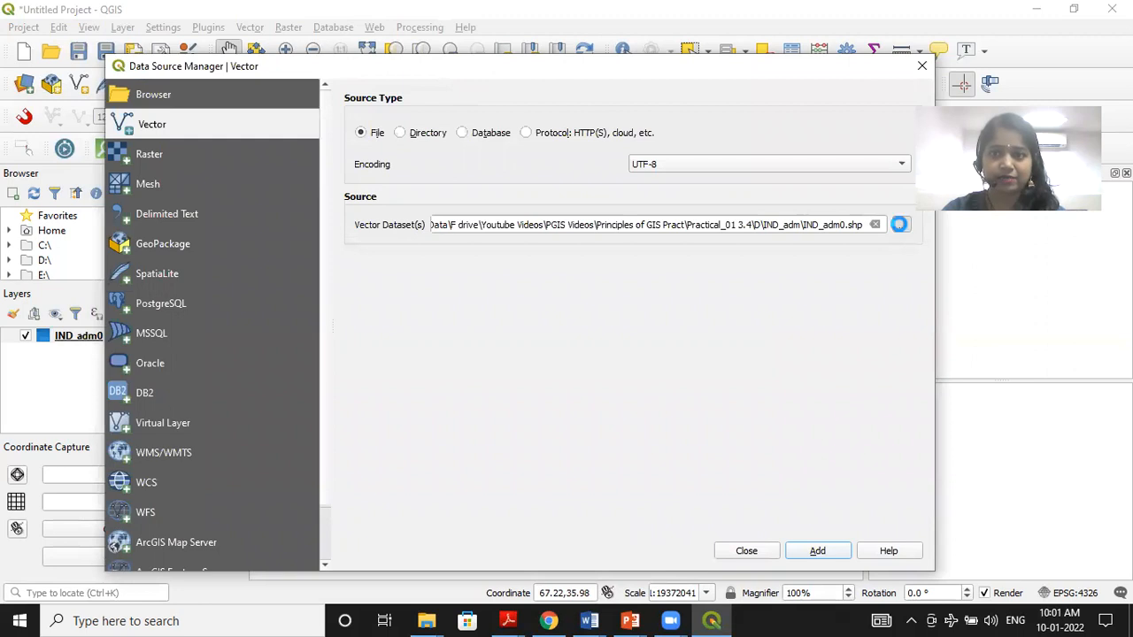
{"action": "left_click", "coordinate": [899, 225]}
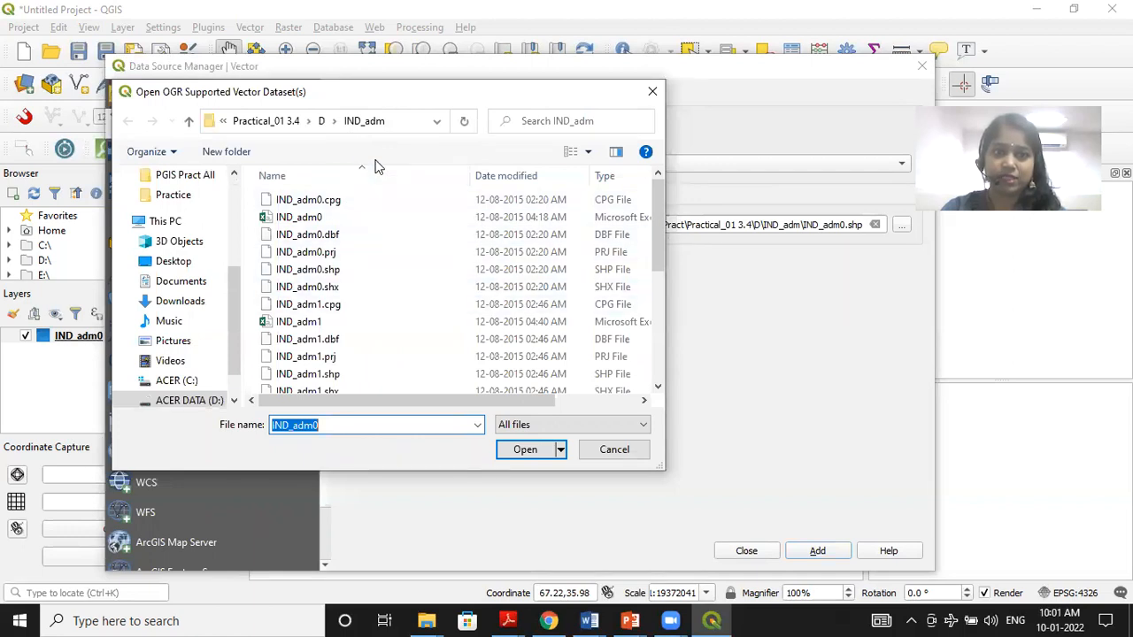
{"action": "left_click", "coordinate": [323, 124]}
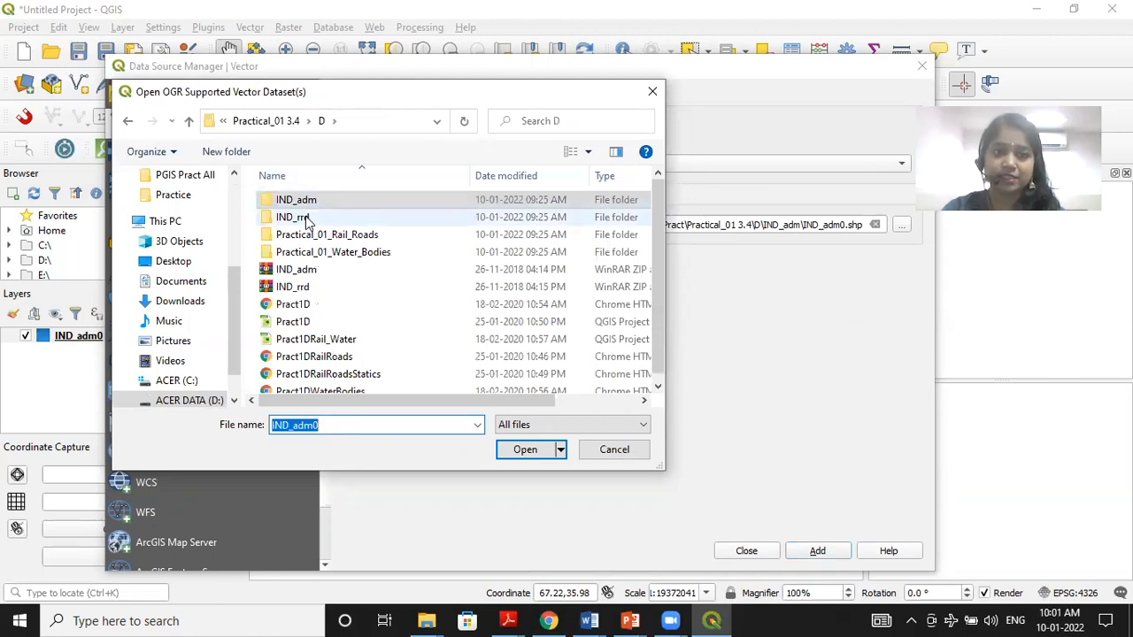
{"action": "double_click", "coordinate": [301, 217]}
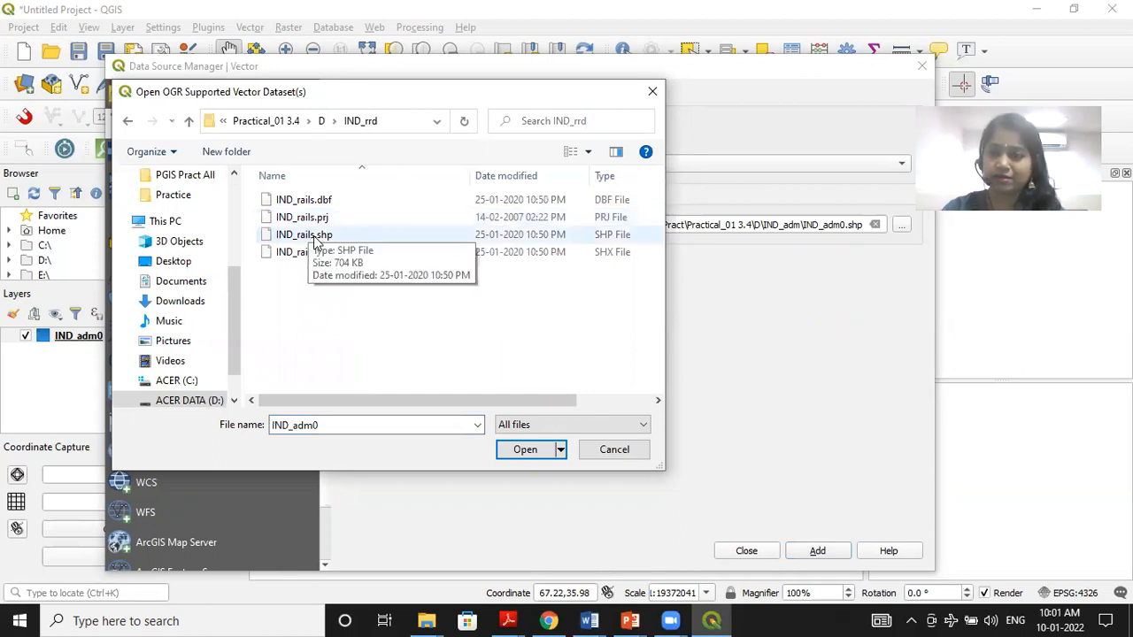
{"action": "left_click", "coordinate": [316, 237]}
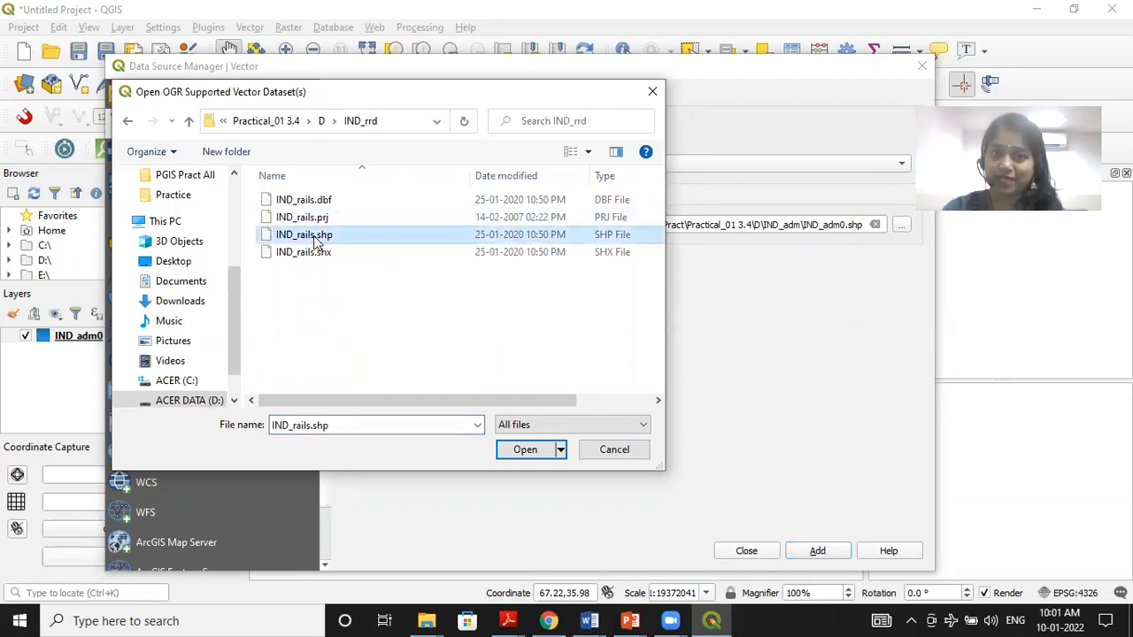
{"action": "left_click", "coordinate": [534, 451]}
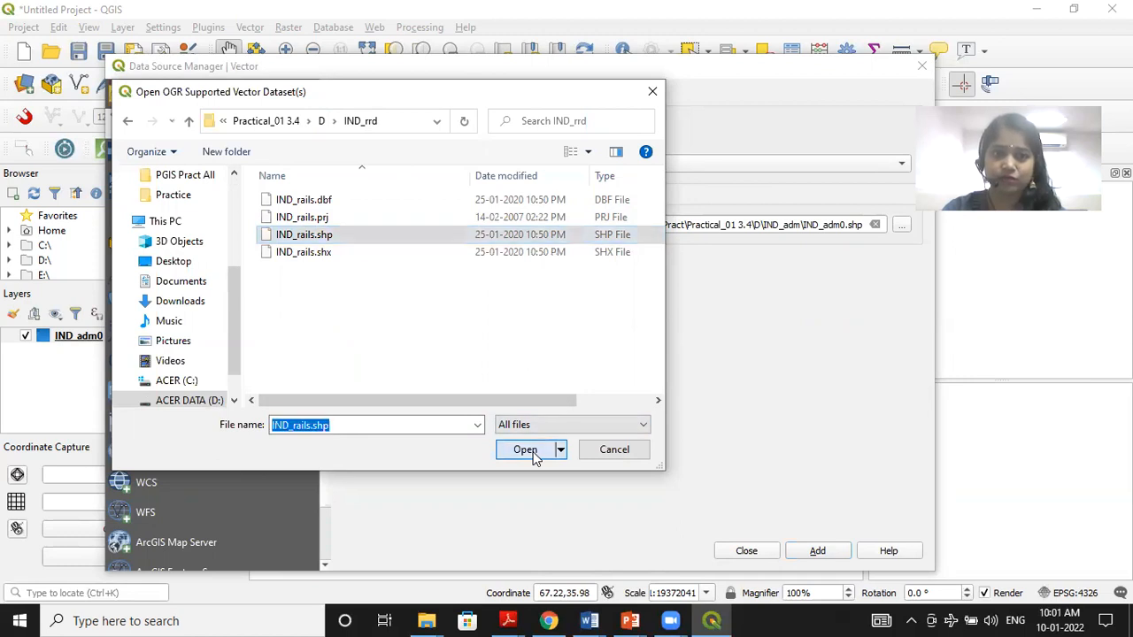
{"action": "left_click", "coordinate": [817, 552]}
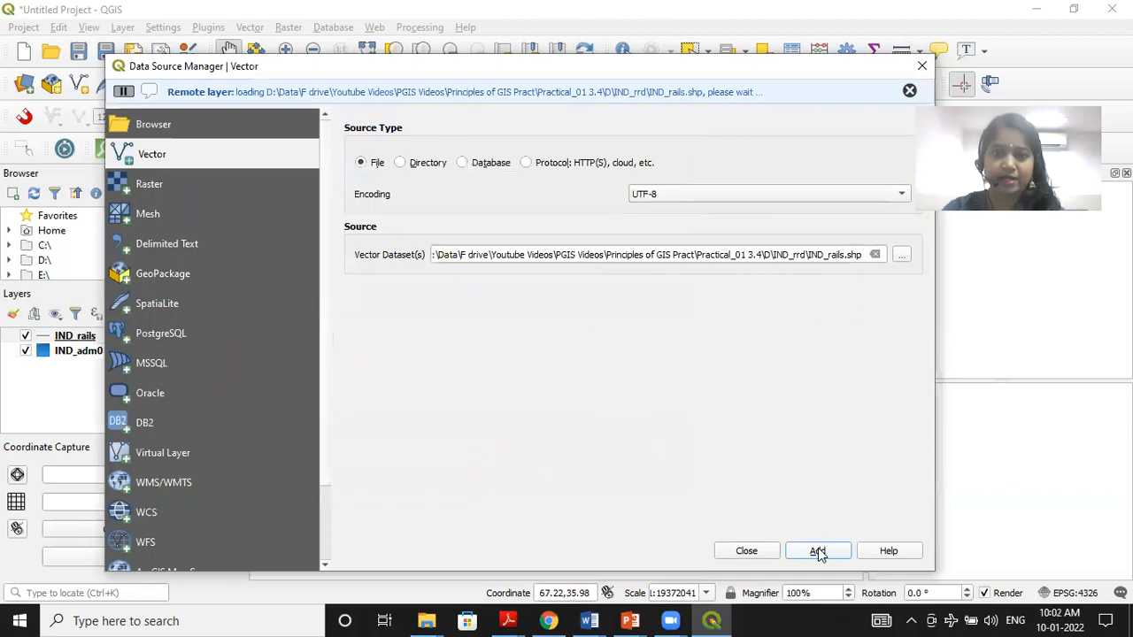
{"action": "left_click", "coordinate": [749, 551]}
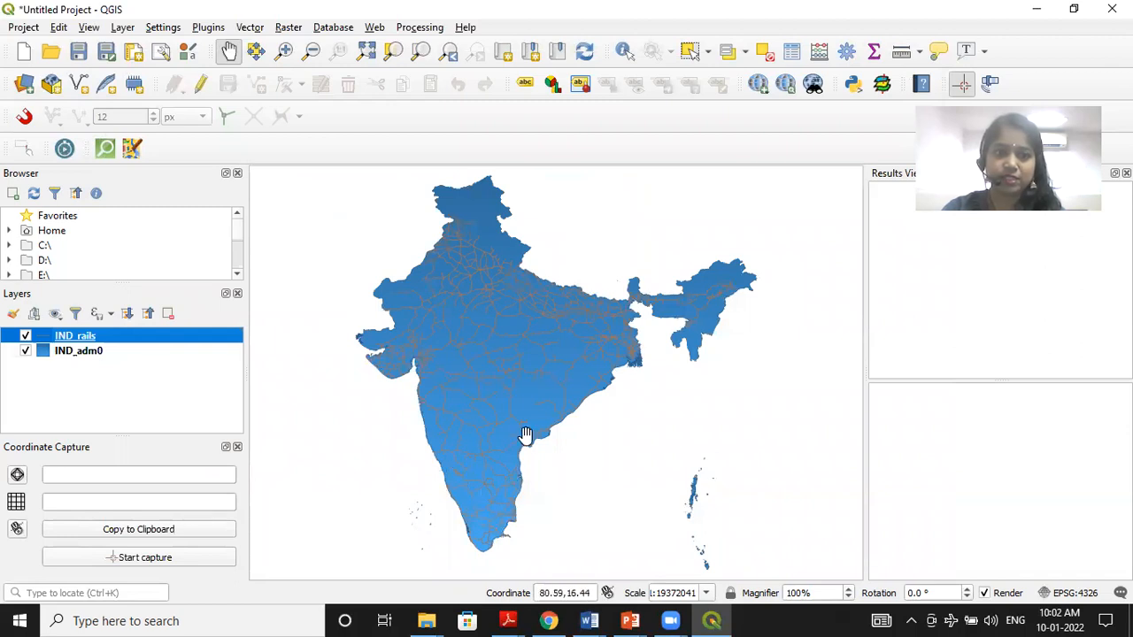
Step: Apply the simple black line preset to the IND_rails layer in its symbology
{"action": "right_click", "coordinate": [78, 337]}
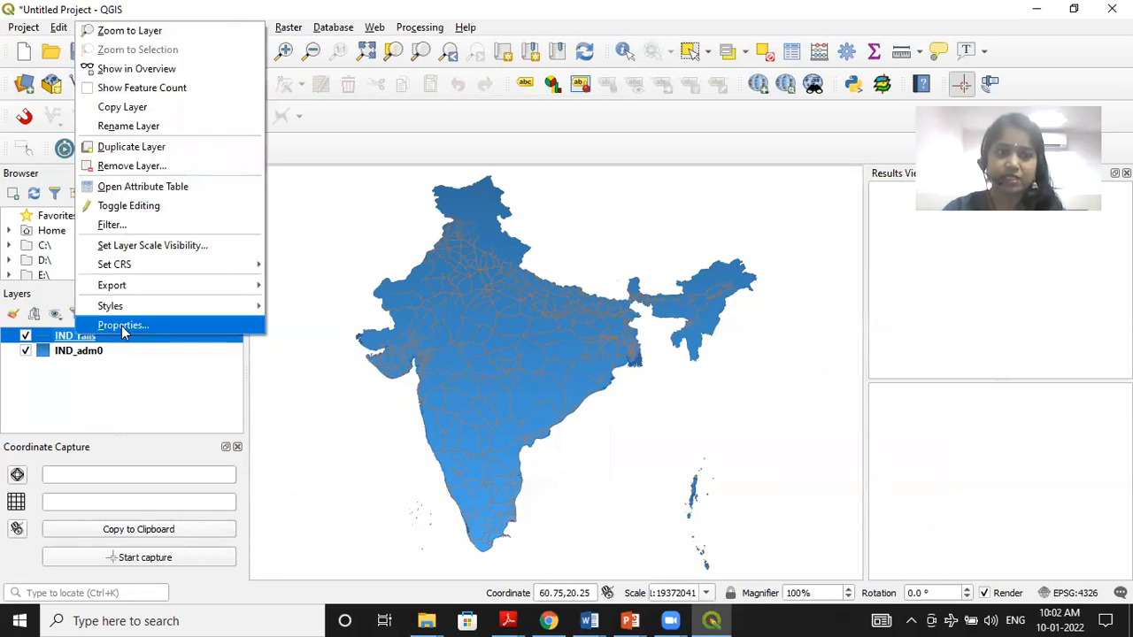
{"action": "left_click", "coordinate": [124, 326]}
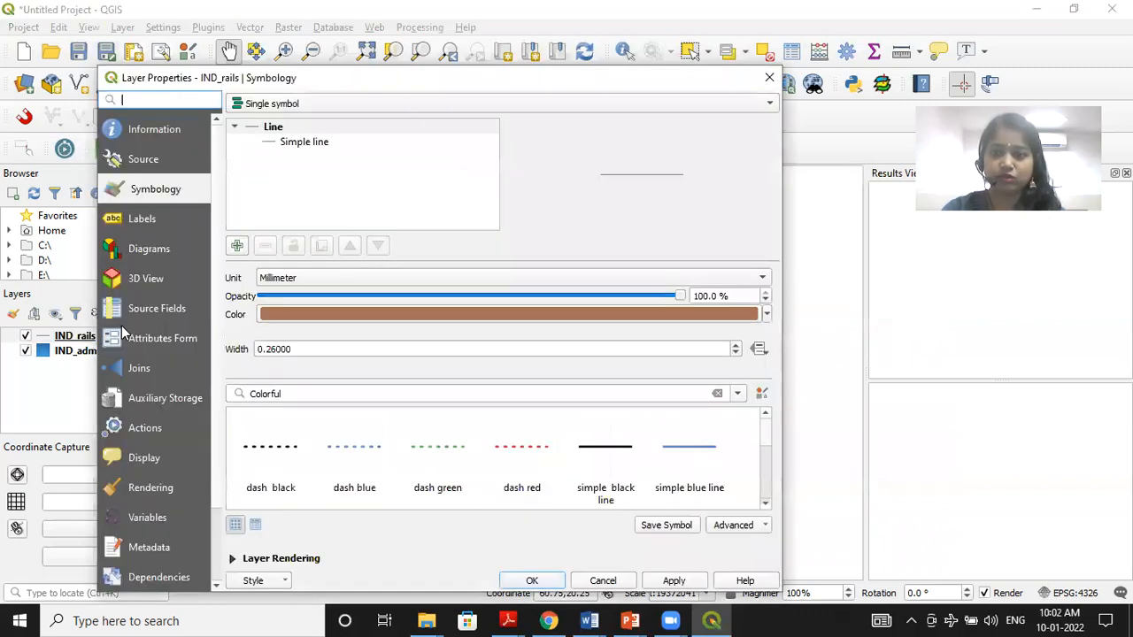
{"action": "left_click", "coordinate": [600, 451]}
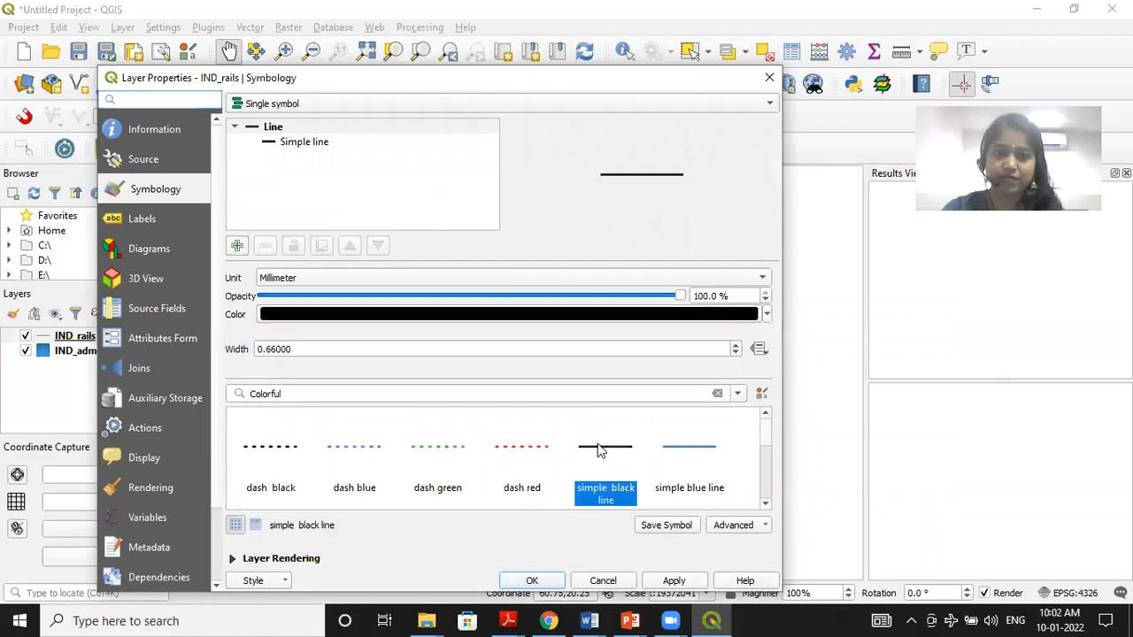
{"action": "left_click", "coordinate": [674, 582]}
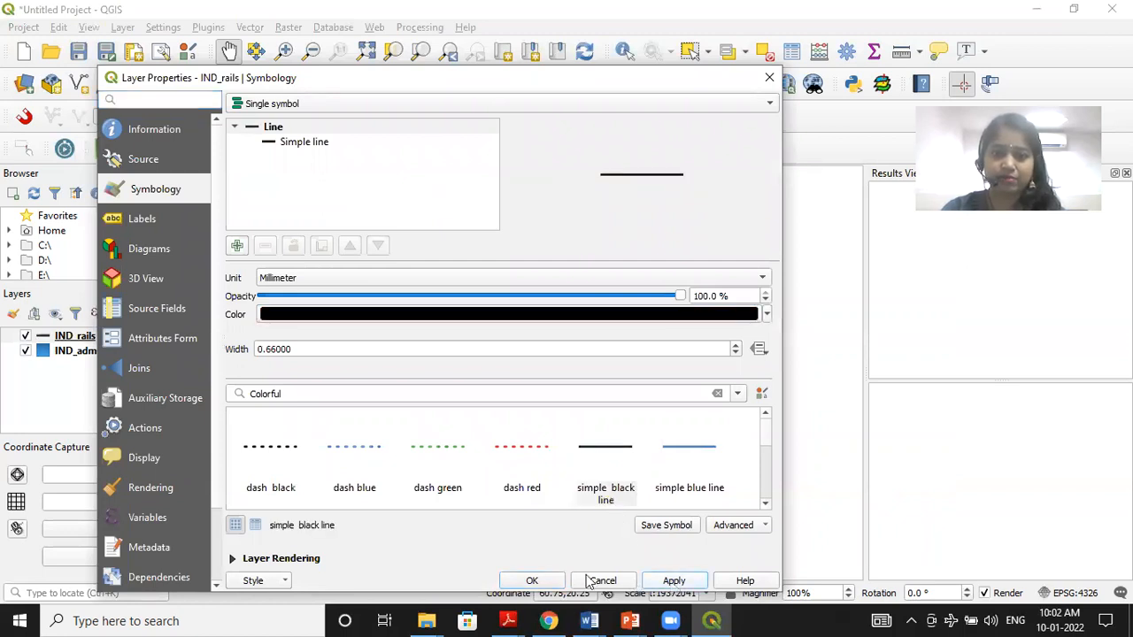
Step: Accept the IND_rails symbology, open the layer's attribute table and look through its railway records
{"action": "left_click", "coordinate": [531, 581]}
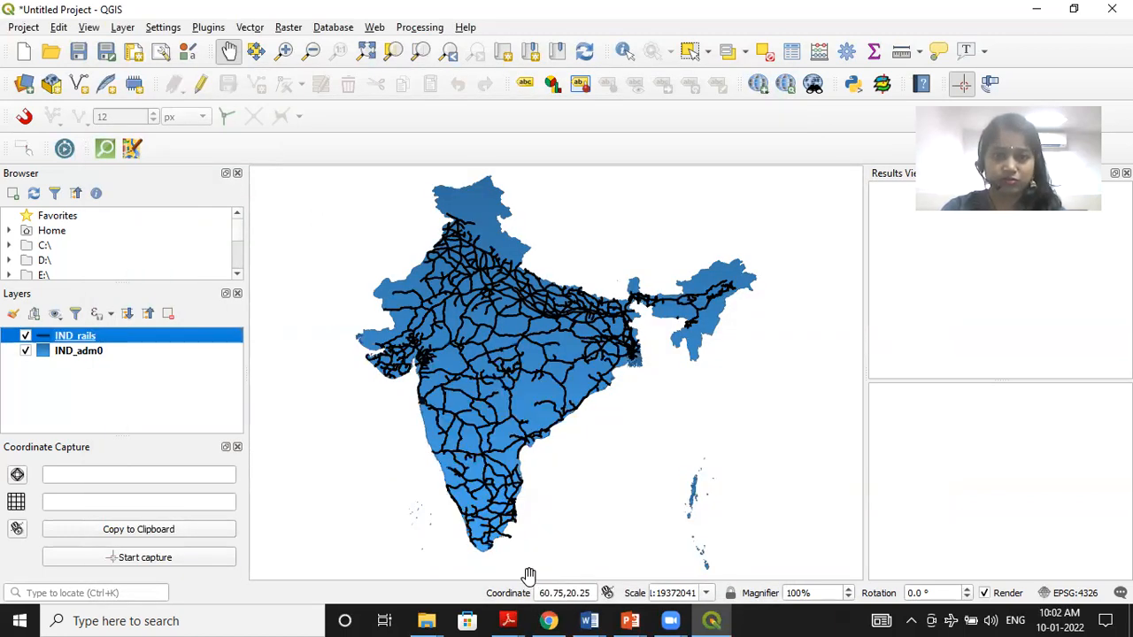
{"action": "right_click", "coordinate": [87, 341]}
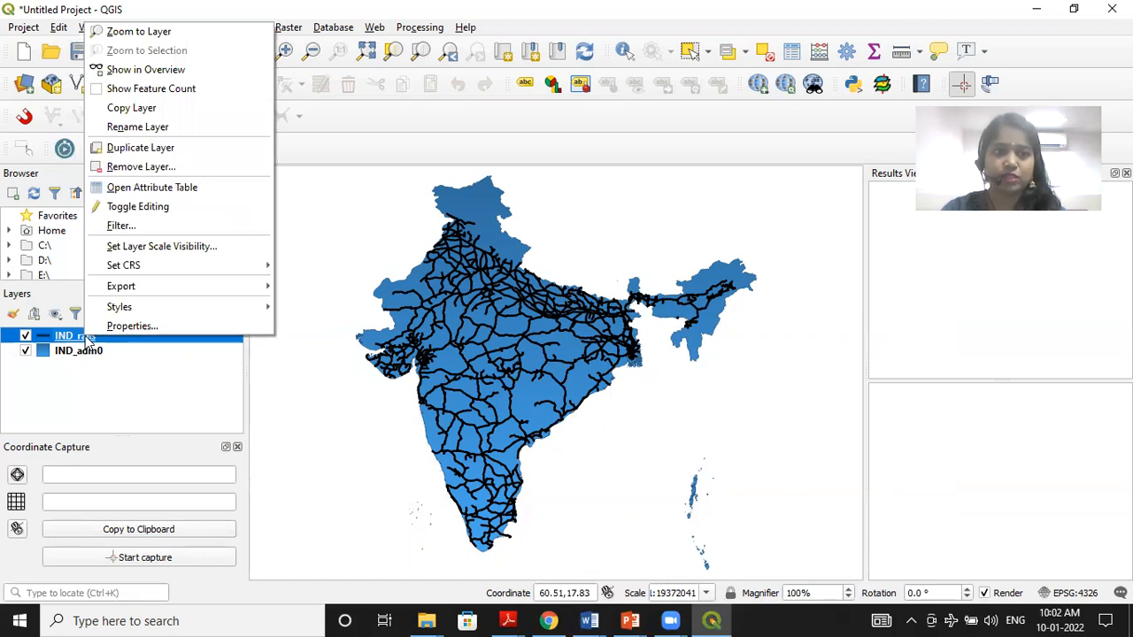
{"action": "left_click", "coordinate": [148, 188]}
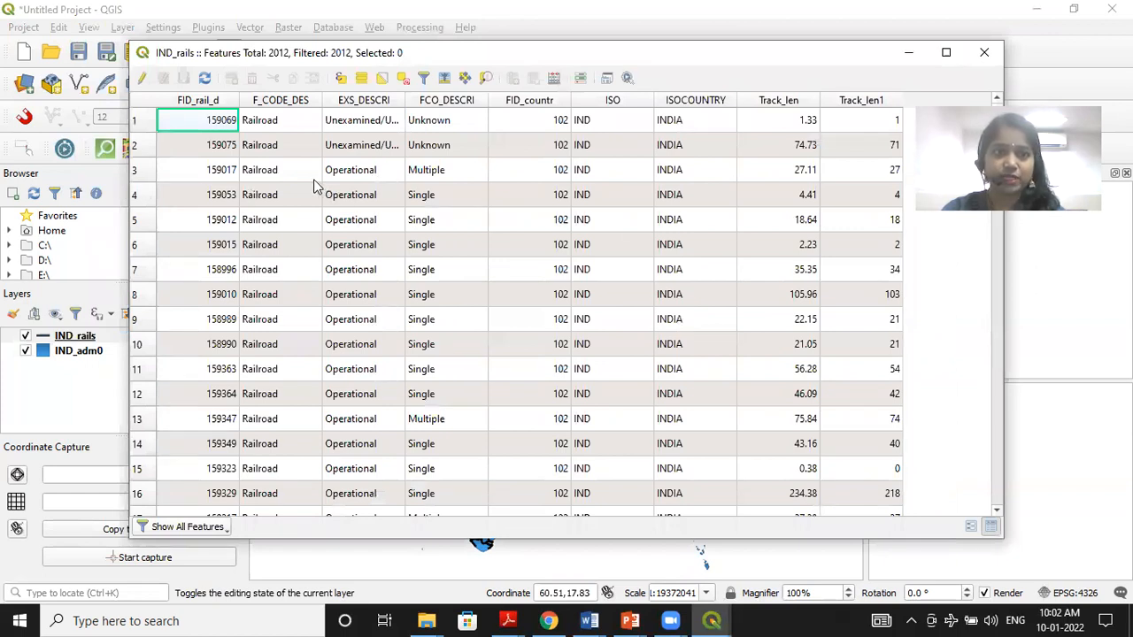
{"action": "scroll", "coordinate": [235, 304], "scroll_direction": "down", "scroll_amount": 20}
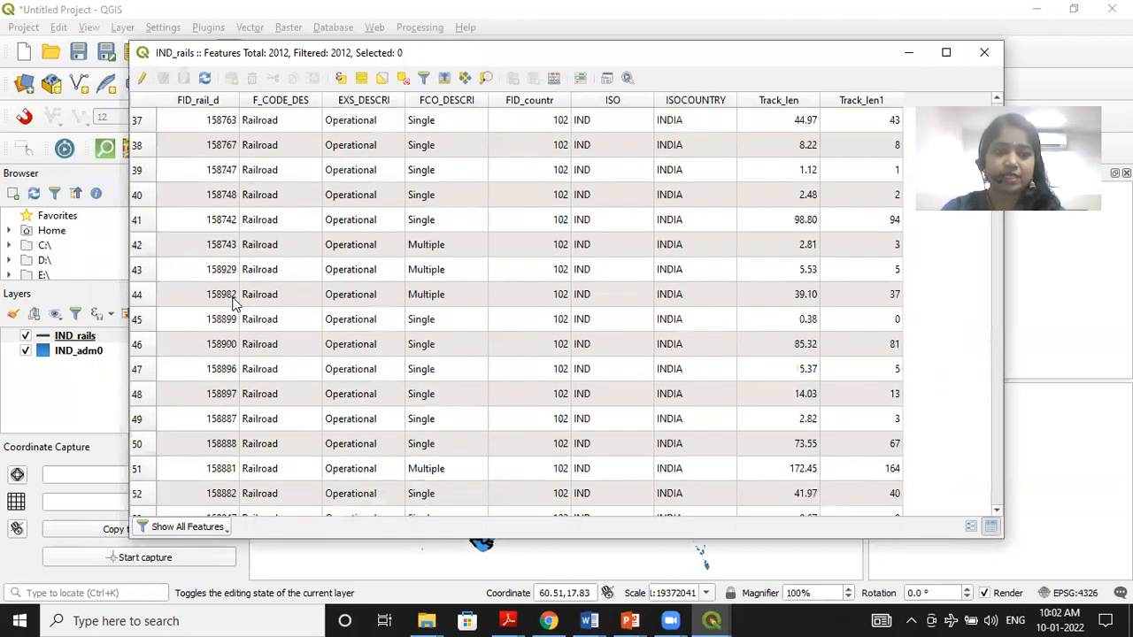
{"action": "scroll", "coordinate": [234, 303], "scroll_direction": "down", "scroll_amount": 20}
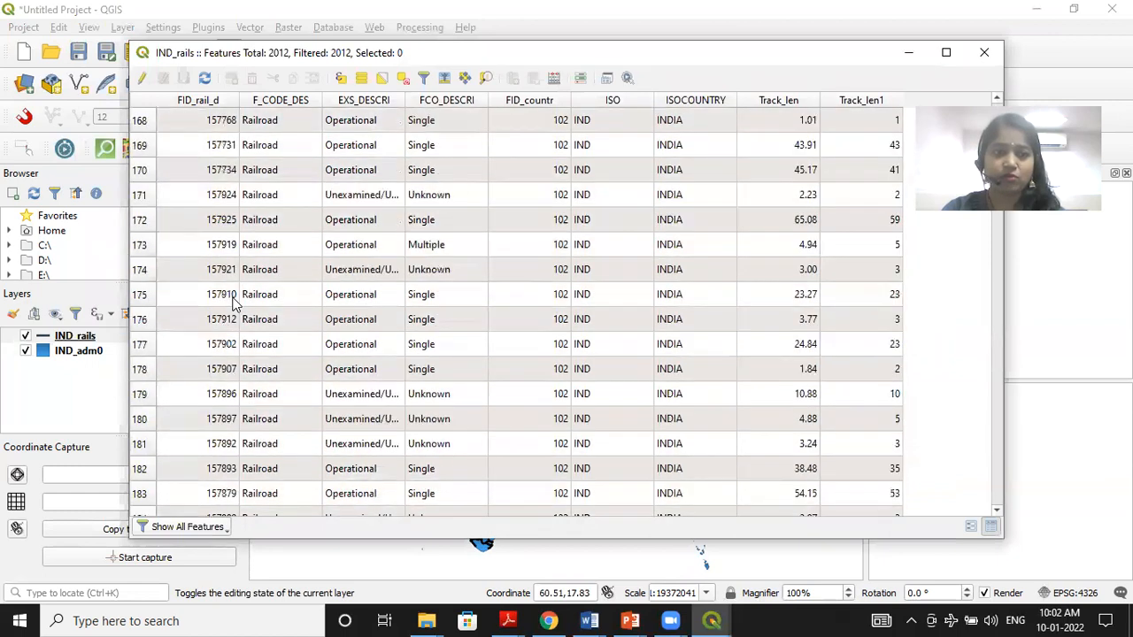
{"action": "scroll", "coordinate": [234, 303], "scroll_direction": "down", "scroll_amount": 20}
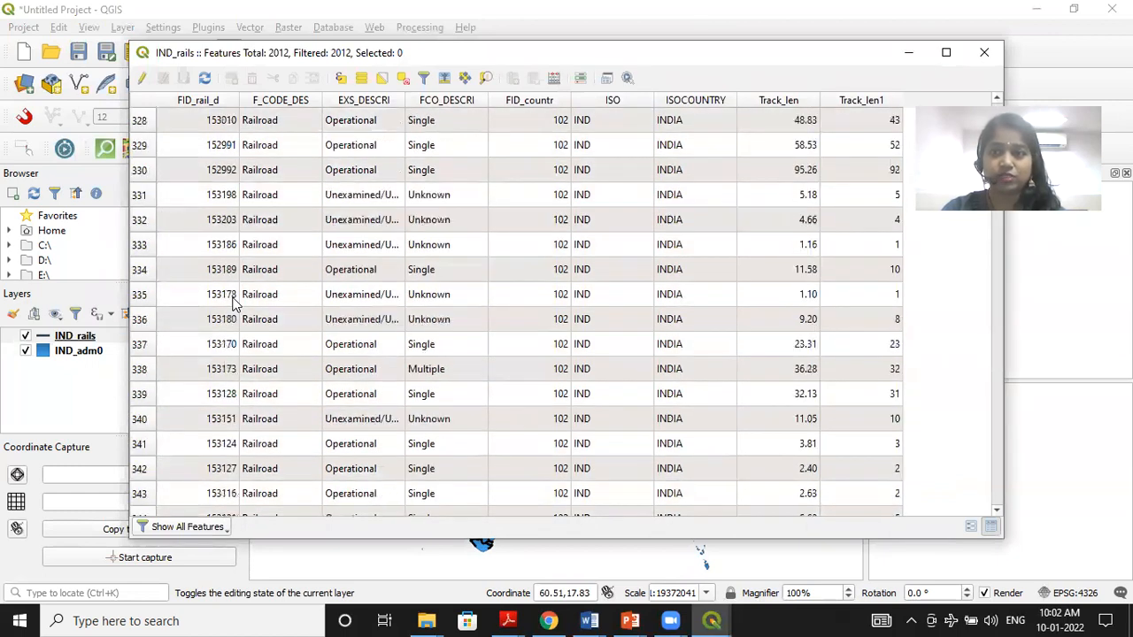
{"action": "scroll", "coordinate": [235, 303], "scroll_direction": "up", "scroll_amount": 20}
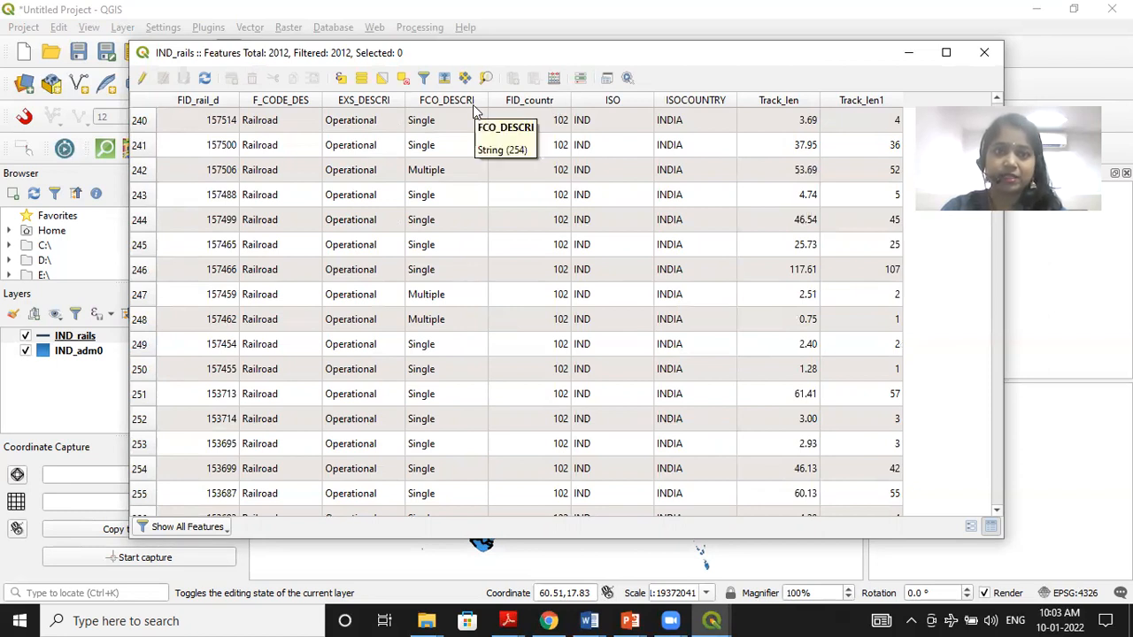
Step: Turn on editing for IND_rails and start a new field named Track_len4 in the field calculator
{"action": "left_click", "coordinate": [142, 79]}
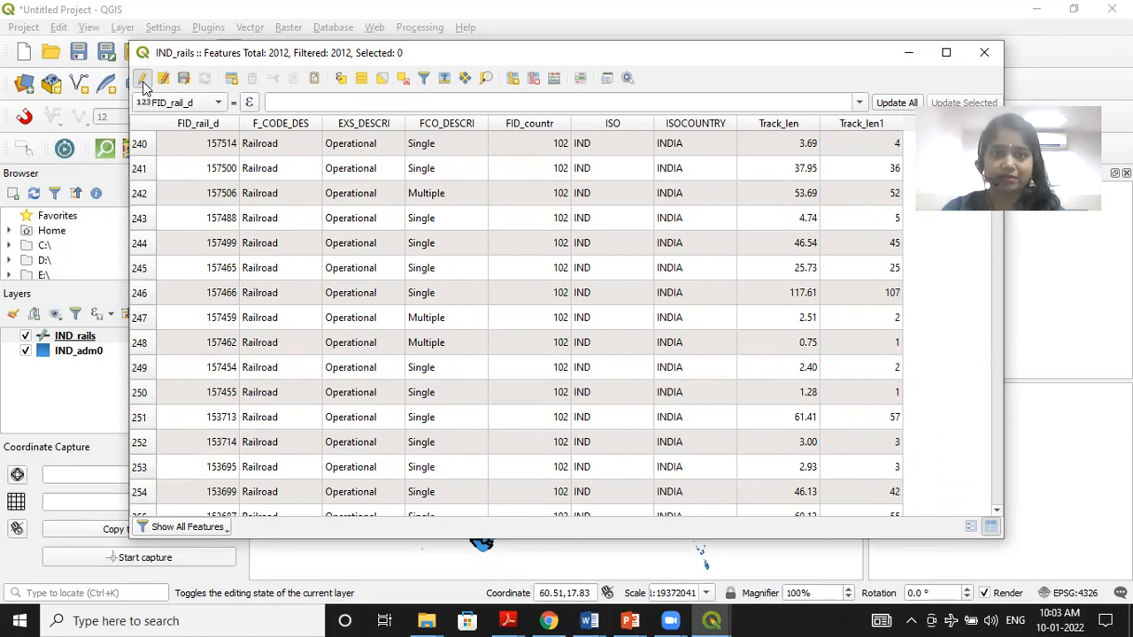
{"action": "left_click", "coordinate": [142, 79]}
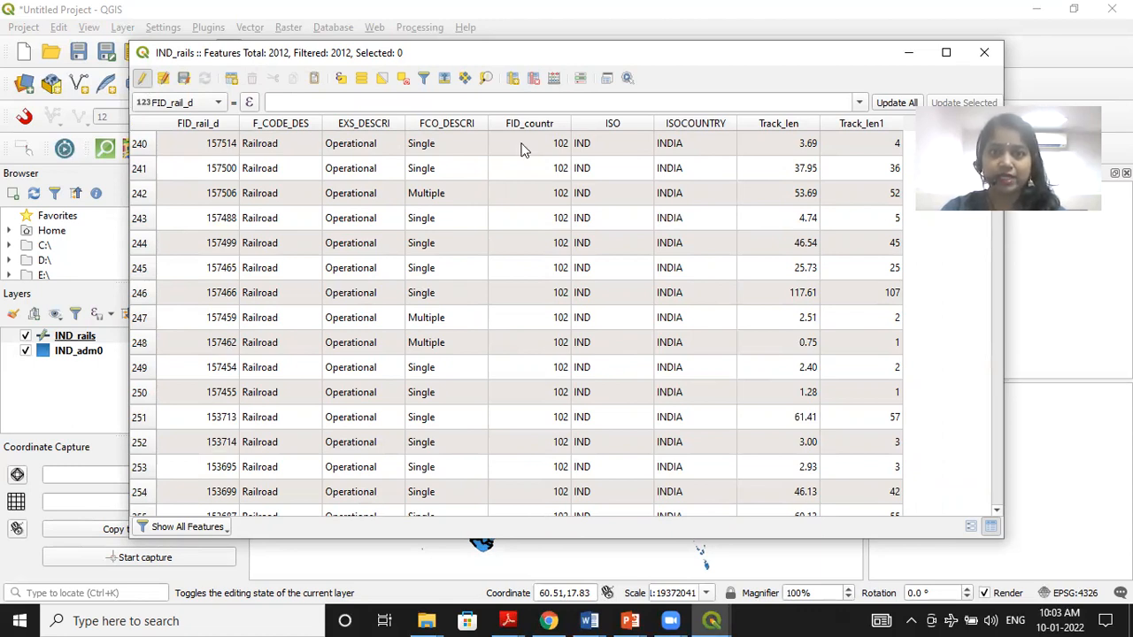
{"action": "left_click", "coordinate": [554, 80]}
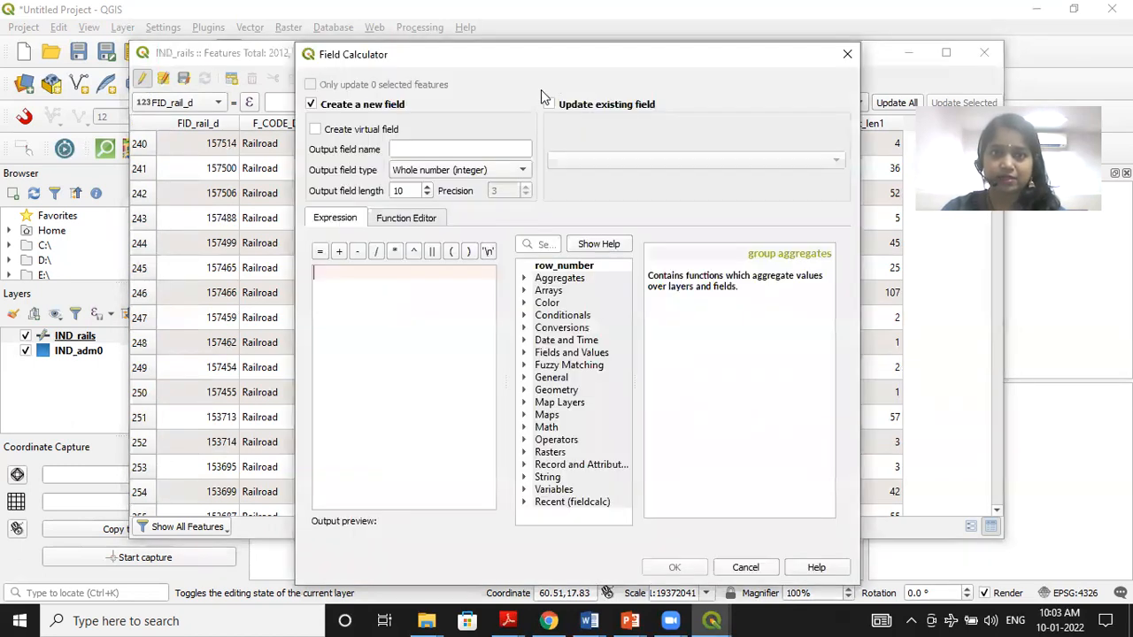
{"action": "left_click", "coordinate": [504, 151]}
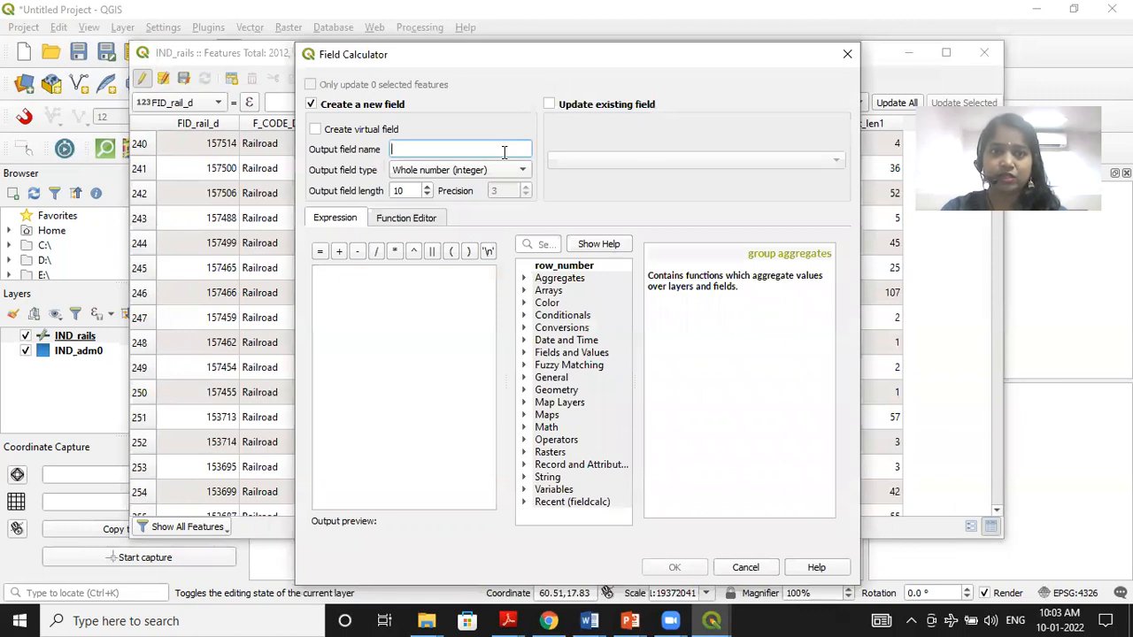
{"action": "type", "text": "trac"}
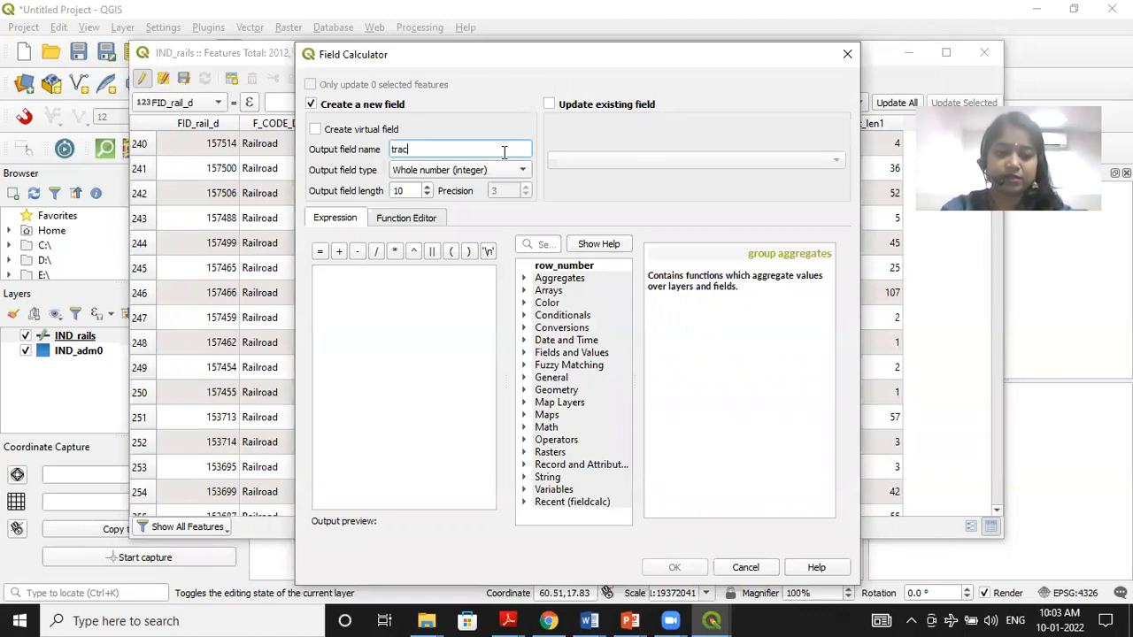
{"action": "type", "text": "k_"}
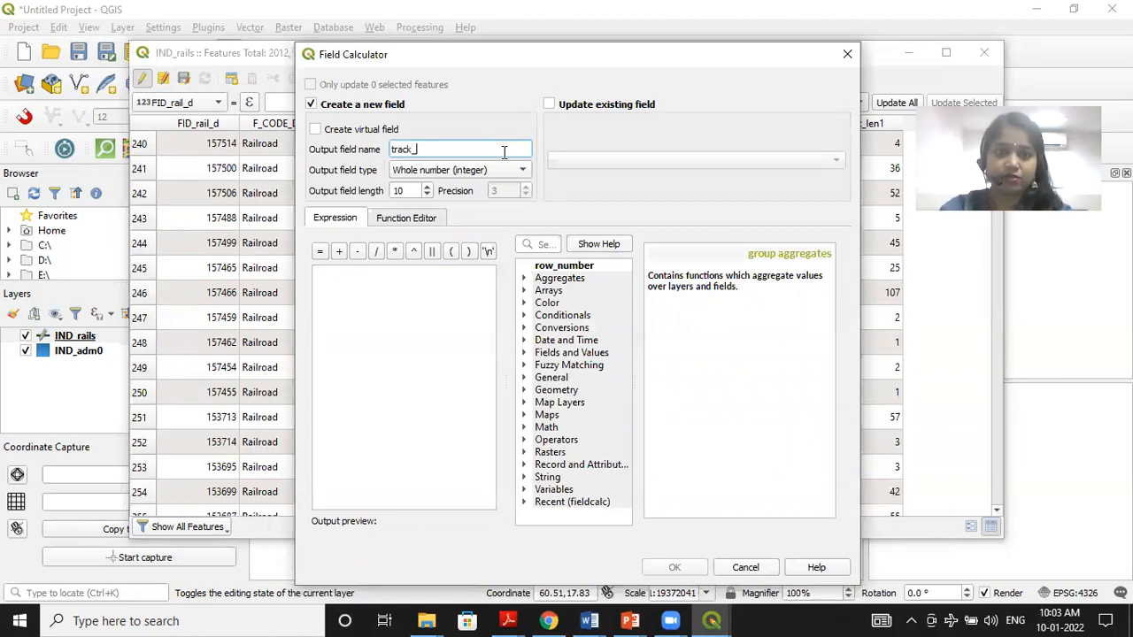
{"action": "type", "text": "len4"}
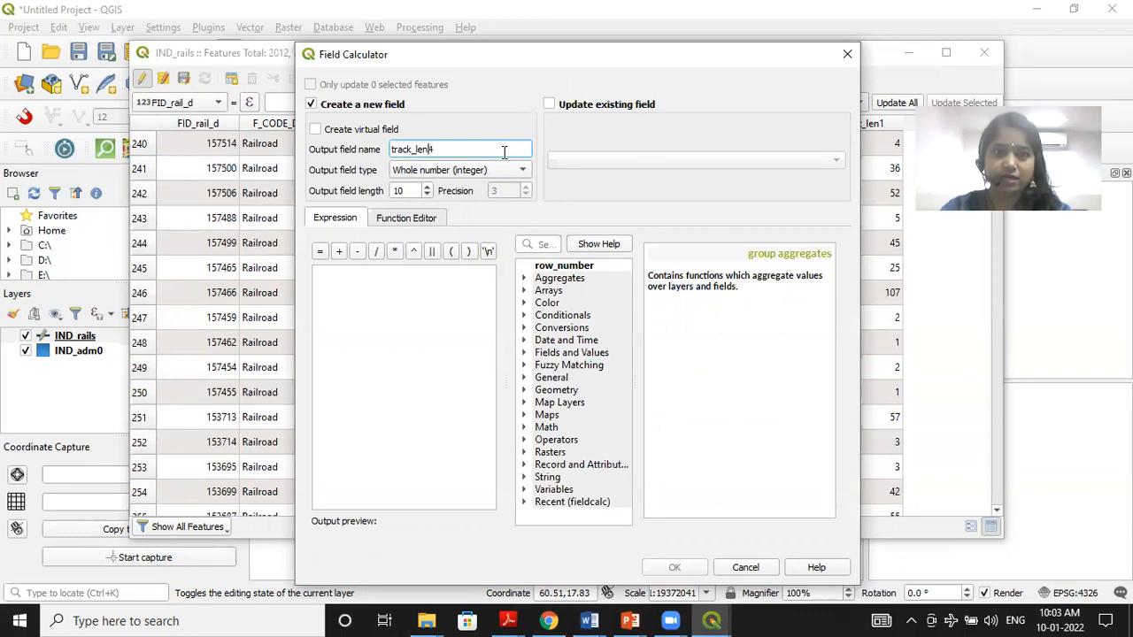
{"action": "key", "text": "Home"}
{"action": "key", "text": "Delete"}
{"action": "type", "text": "T"}
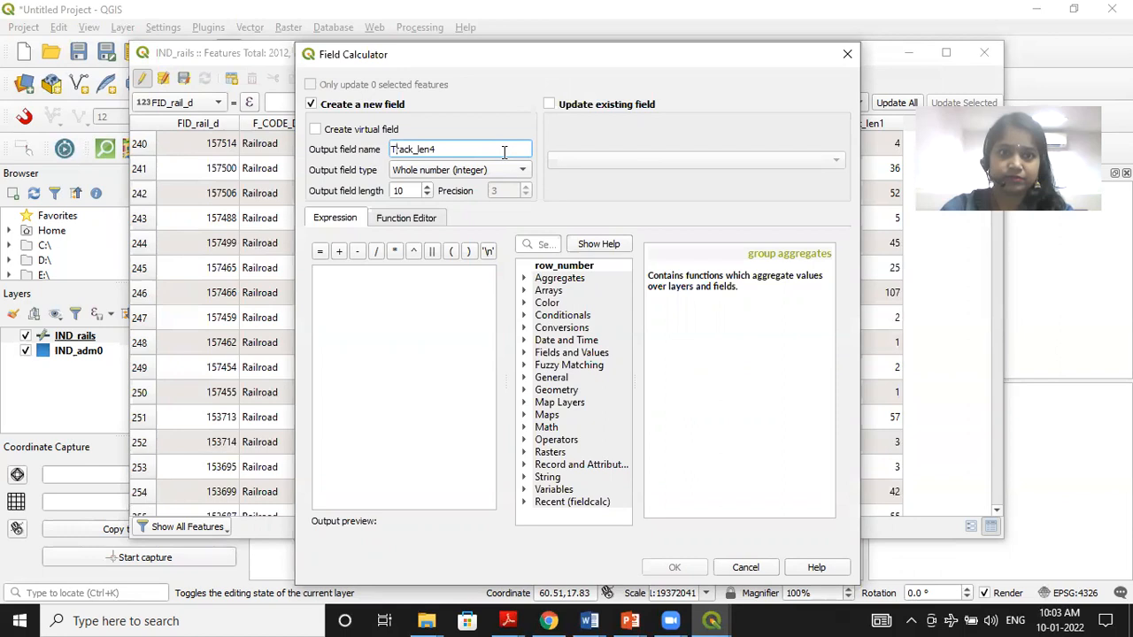
Step: Set the new field's type to Decimal number (real) with a precision of 2
{"action": "left_click", "coordinate": [474, 171]}
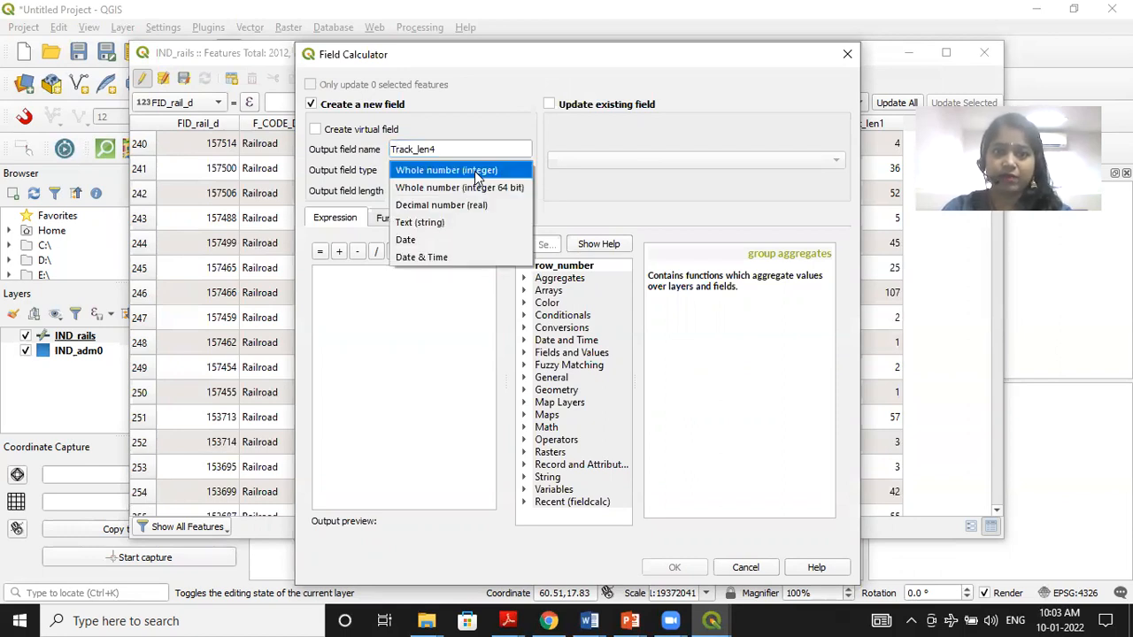
{"action": "left_click", "coordinate": [474, 208]}
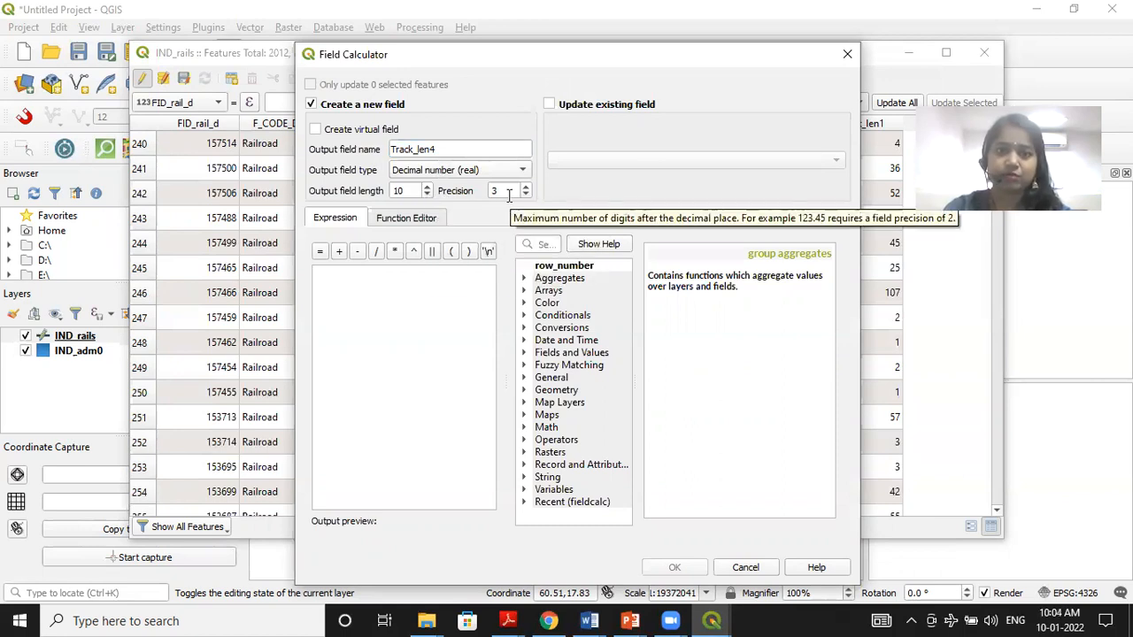
{"action": "scroll", "coordinate": [509, 195], "scroll_direction": "down", "scroll_amount": 1}
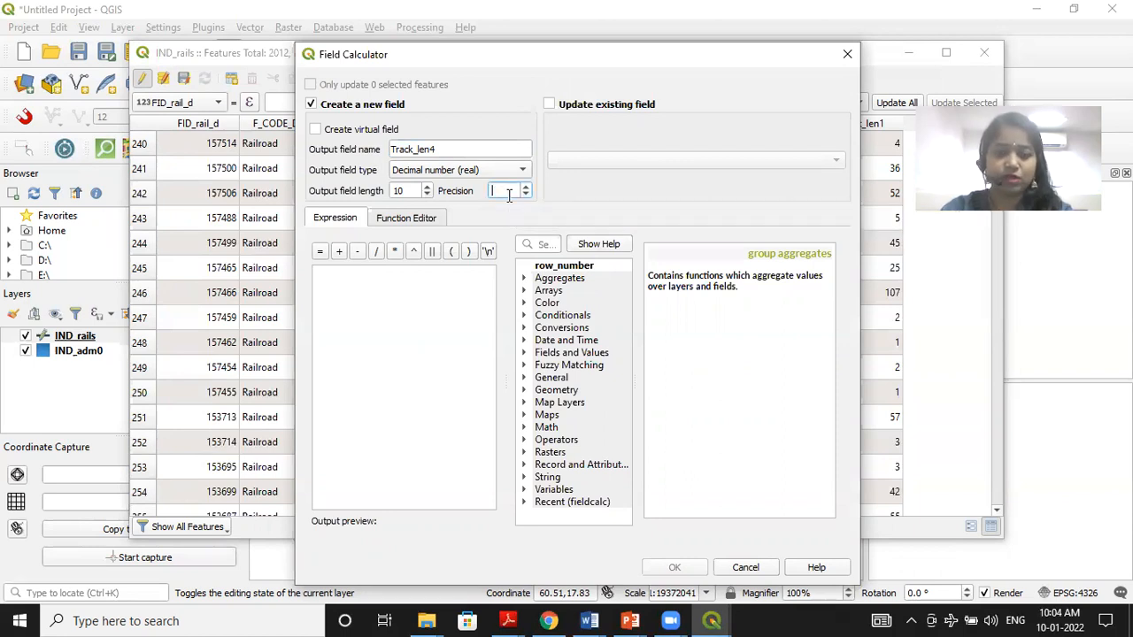
Step: Write the expression $length/1000 by hand for the Track_len4 field
{"action": "left_click", "coordinate": [411, 288]}
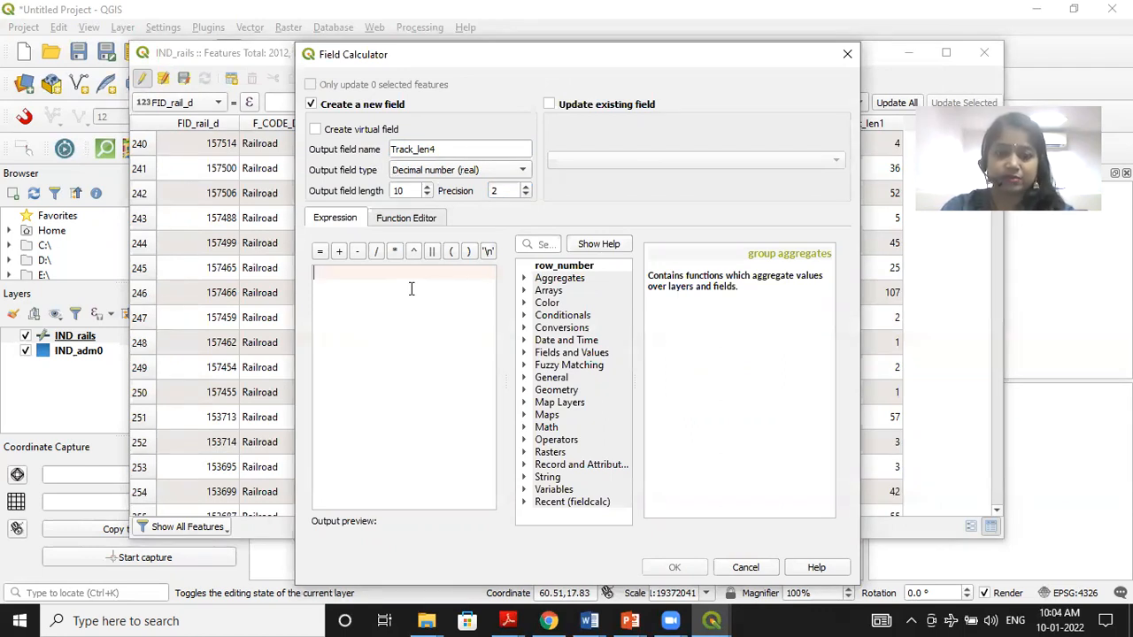
{"action": "type", "text": "$len"}
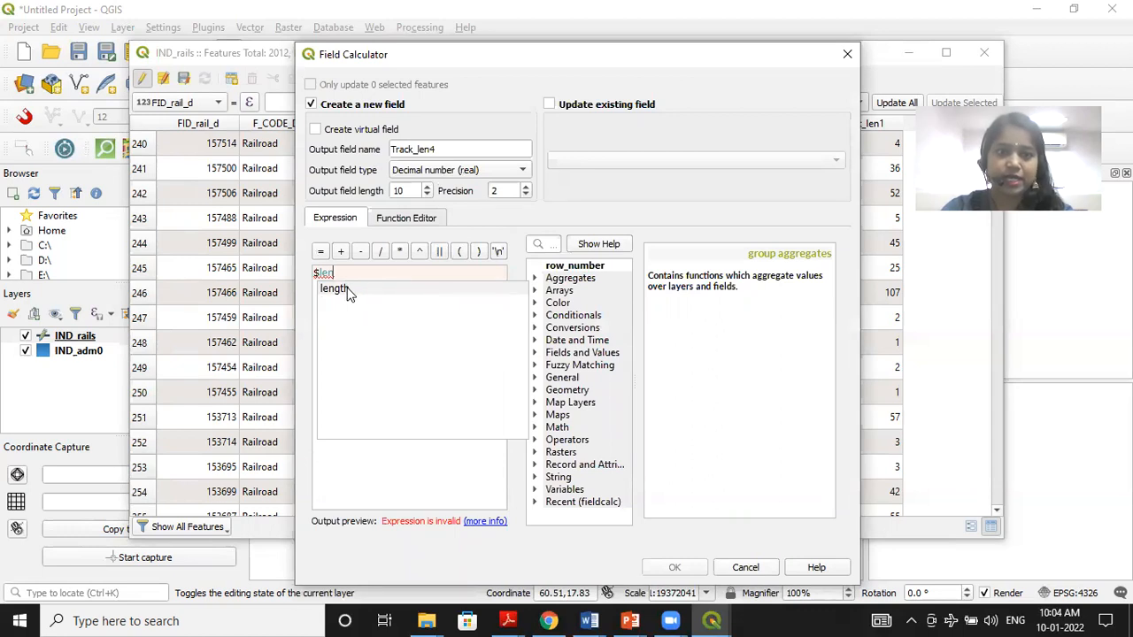
{"action": "left_click", "coordinate": [345, 289]}
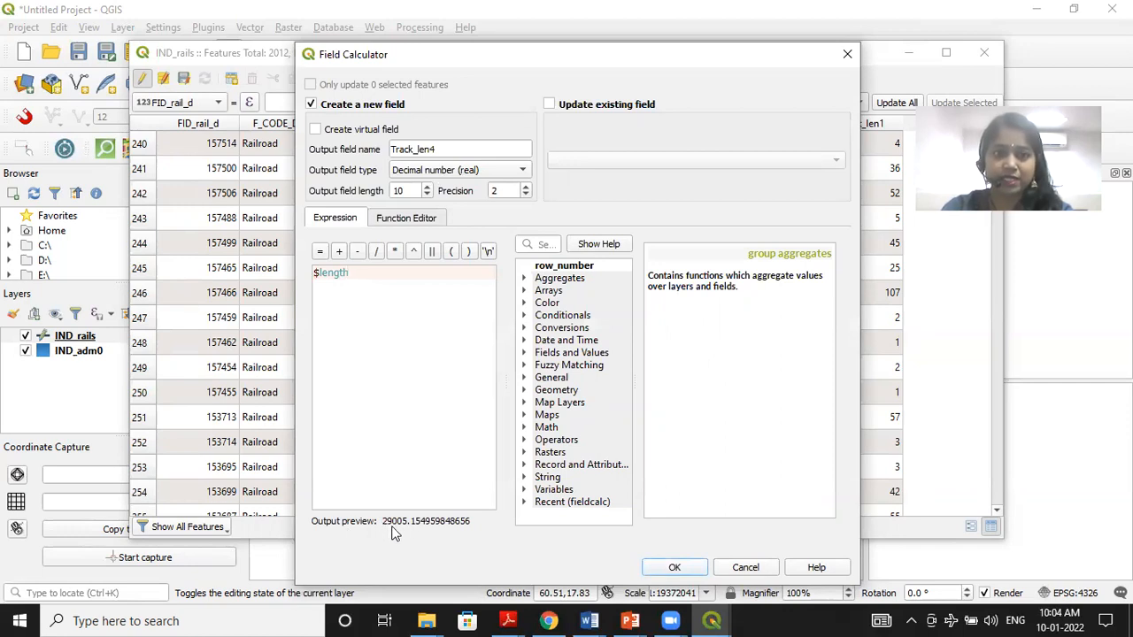
{"action": "type", "text": "/1"}
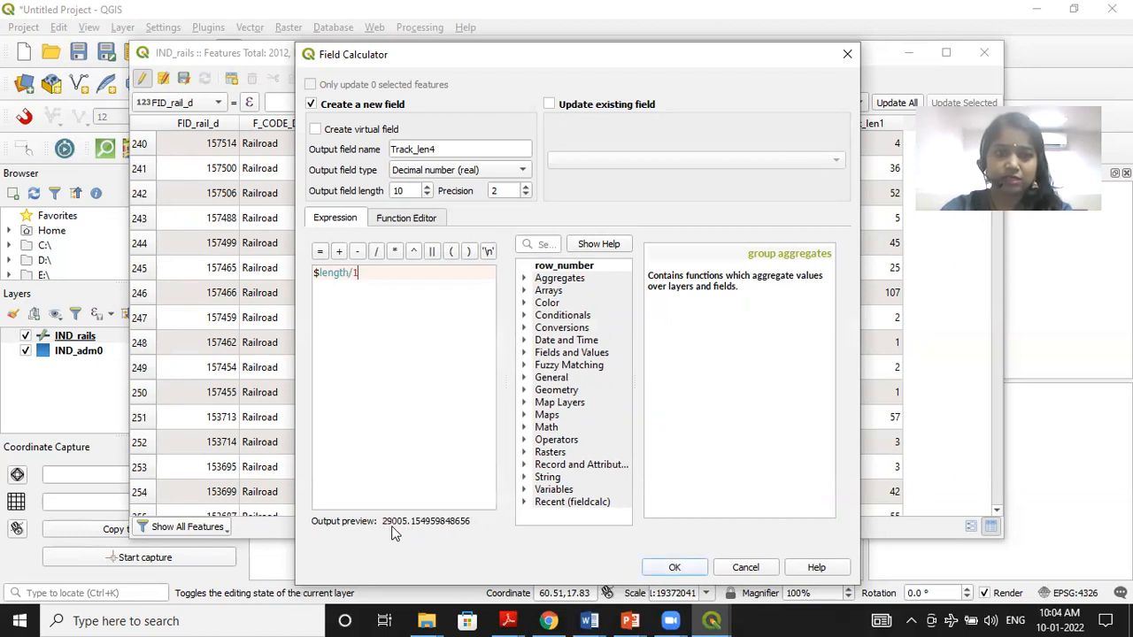
{"action": "type", "text": "000"}
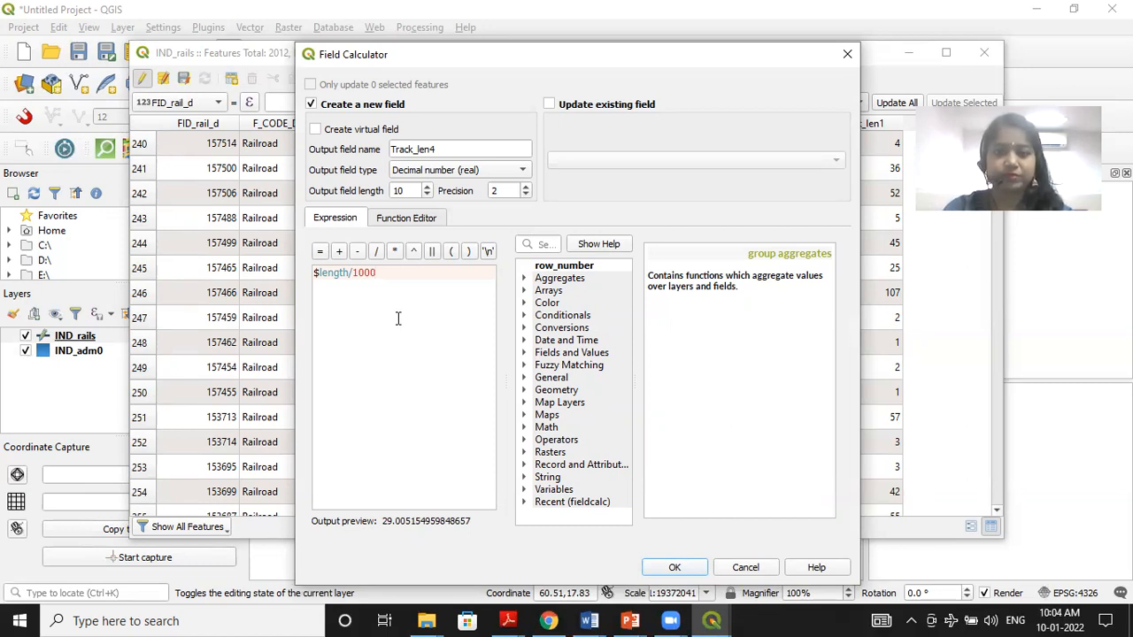
Step: Clear the whole handwritten expression from the field calculator
{"action": "key", "text": "BackSpace"}
{"action": "key", "text": "BackSpace"}
{"action": "key", "text": "BackSpace"}
{"action": "key", "text": "BackSpace"}
{"action": "key", "text": "BackSpace"}
{"action": "key", "text": "BackSpace"}
{"action": "key", "text": "BackSpace"}
{"action": "key", "text": "BackSpace"}
{"action": "key", "text": "BackSpace"}
{"action": "key", "text": "BackSpace"}
{"action": "key", "text": "BackSpace"}
{"action": "key", "text": "BackSpace"}
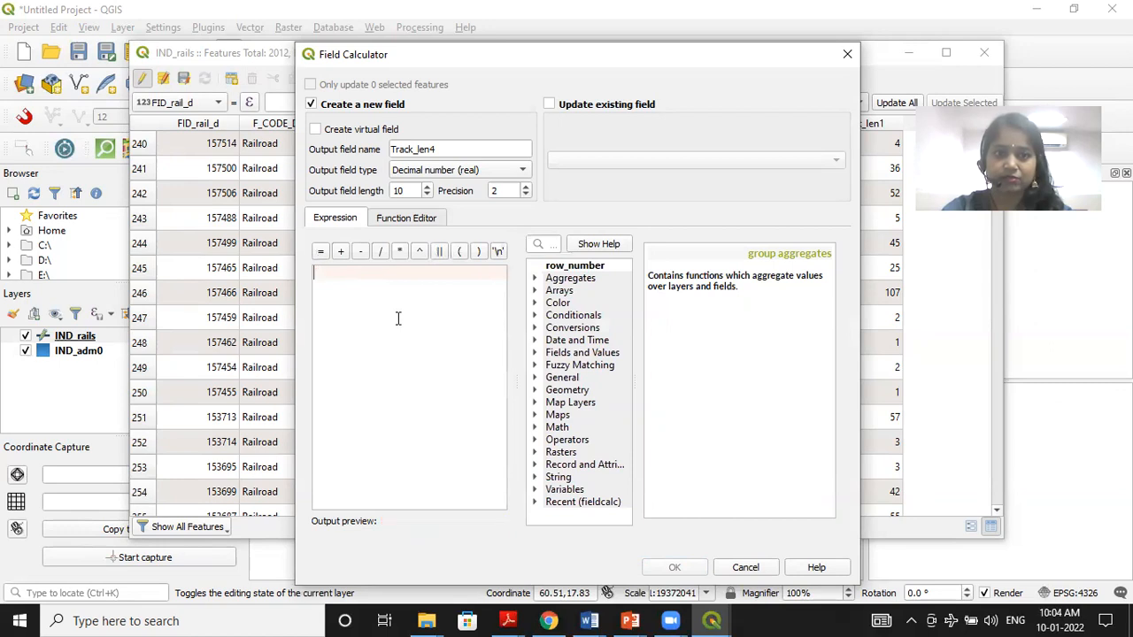
Step: Insert $length from the Geometry functions, divide it by 1000, create the Track_len4 field and close the attribute table
{"action": "left_click", "coordinate": [525, 392]}
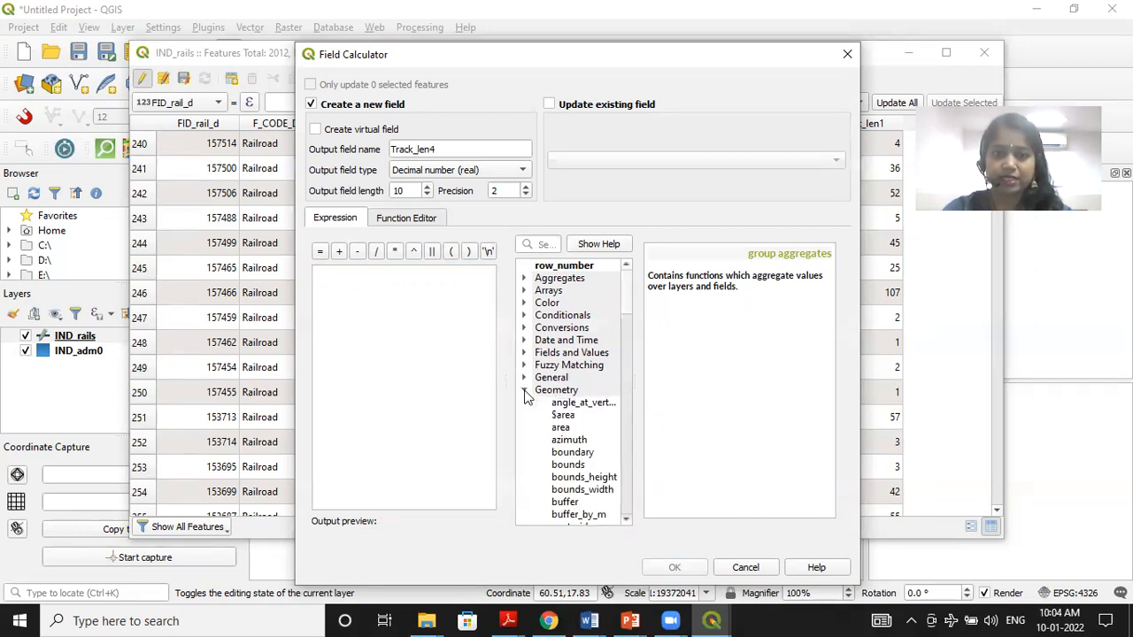
{"action": "scroll", "coordinate": [559, 454], "scroll_direction": "down", "scroll_amount": 1}
{"action": "scroll", "coordinate": [559, 454], "scroll_direction": "down", "scroll_amount": 2}
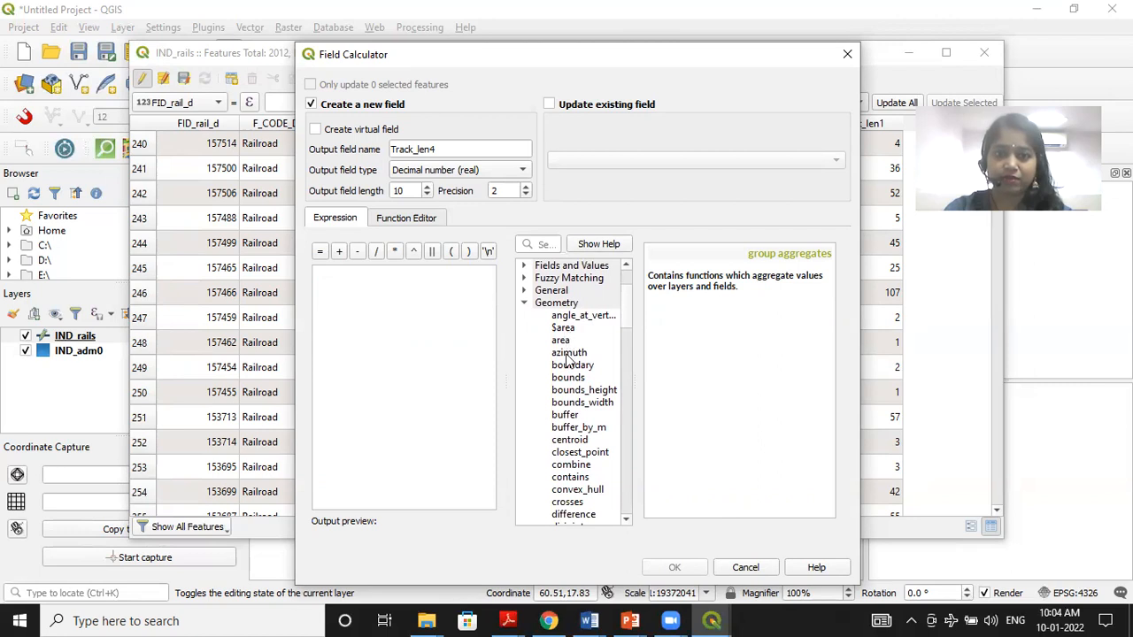
{"action": "scroll", "coordinate": [571, 433], "scroll_direction": "down", "scroll_amount": 1}
{"action": "scroll", "coordinate": [571, 434], "scroll_direction": "down", "scroll_amount": 5}
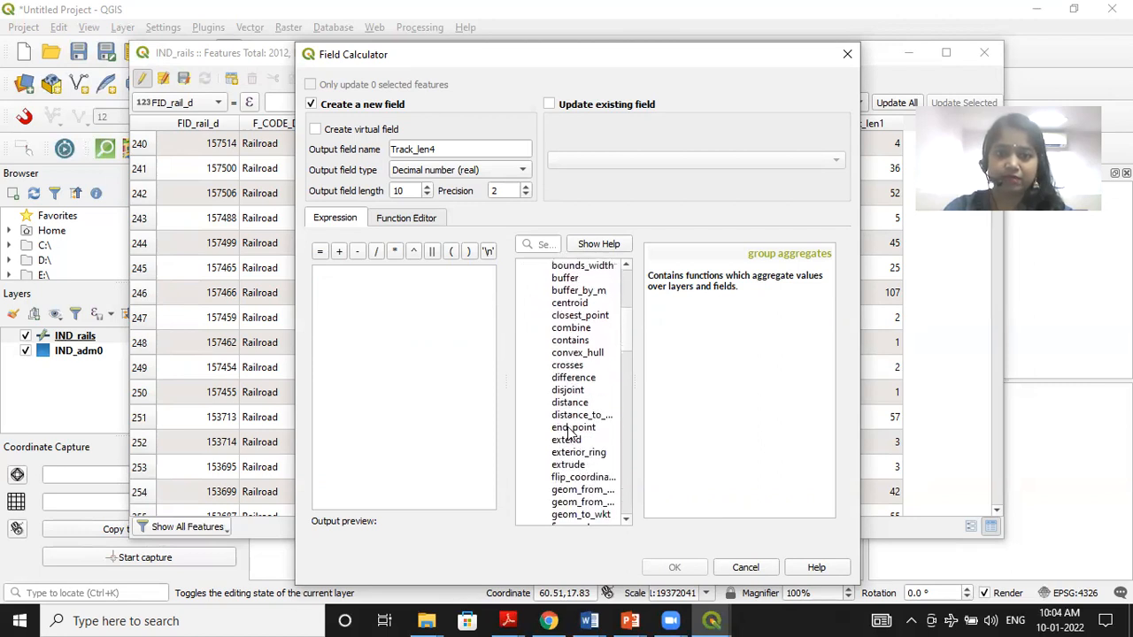
{"action": "scroll", "coordinate": [571, 434], "scroll_direction": "down", "scroll_amount": 4}
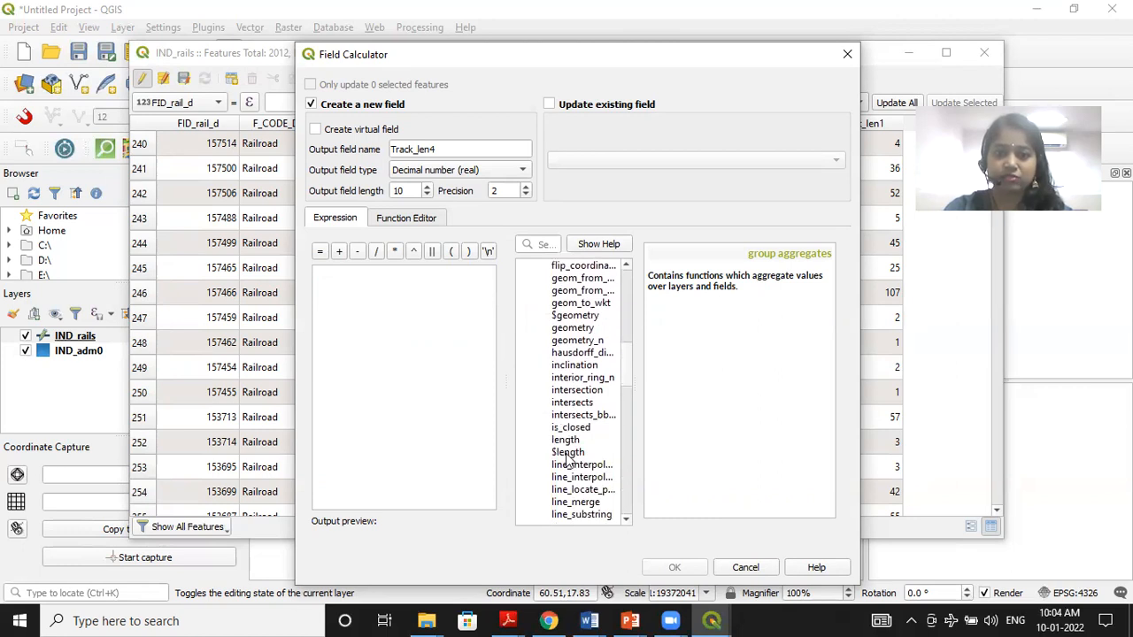
{"action": "double_click", "coordinate": [567, 453]}
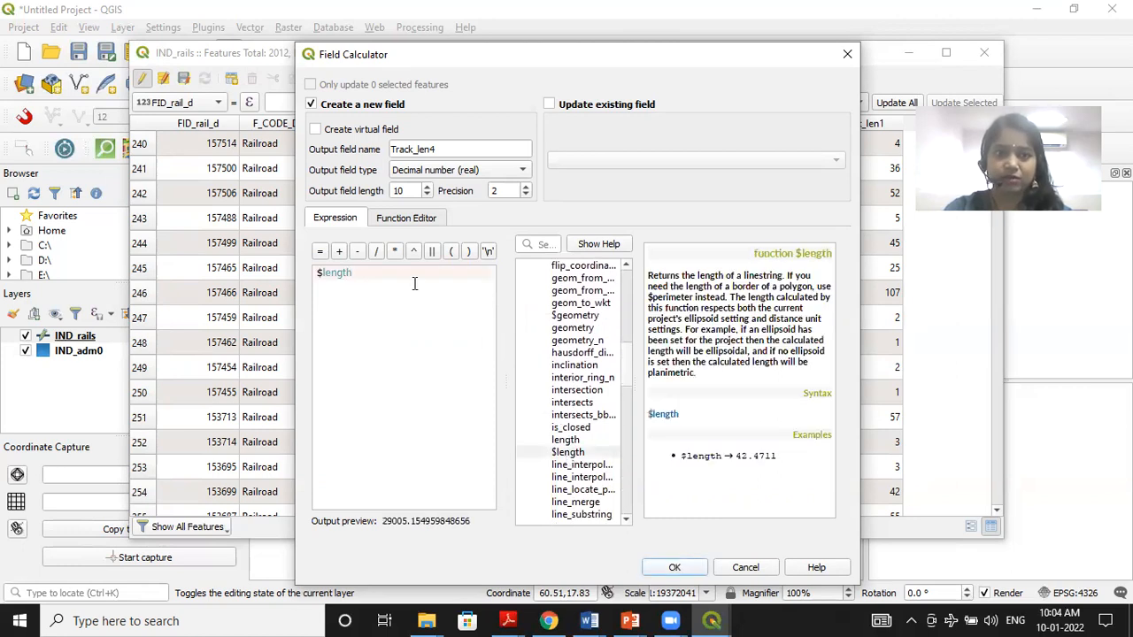
{"action": "type", "text": "/1000"}
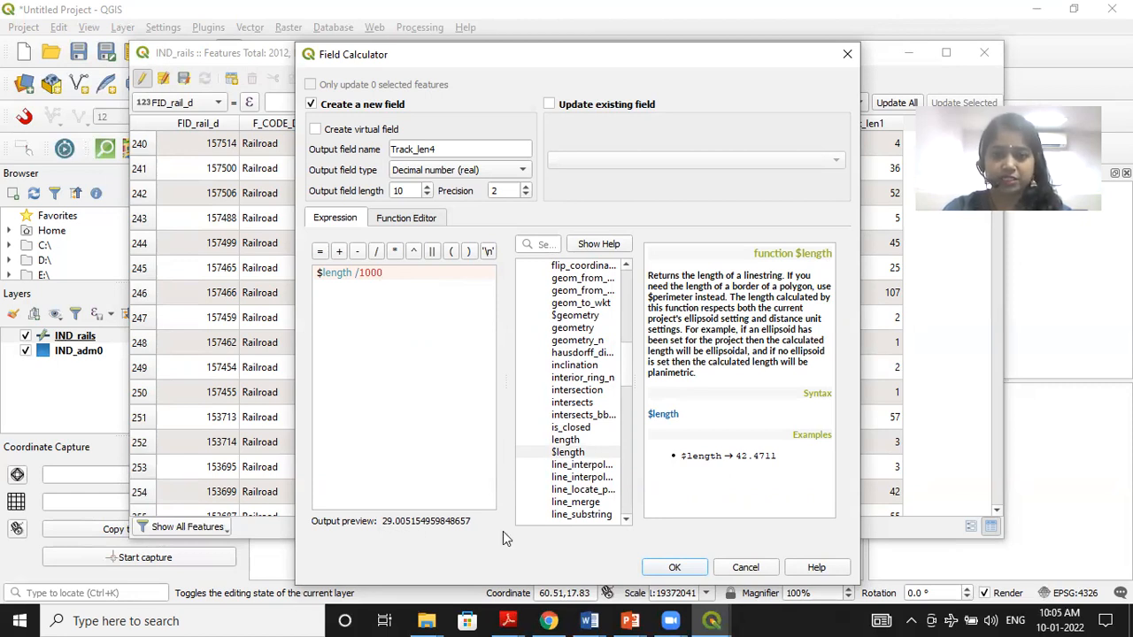
{"action": "left_click", "coordinate": [675, 571]}
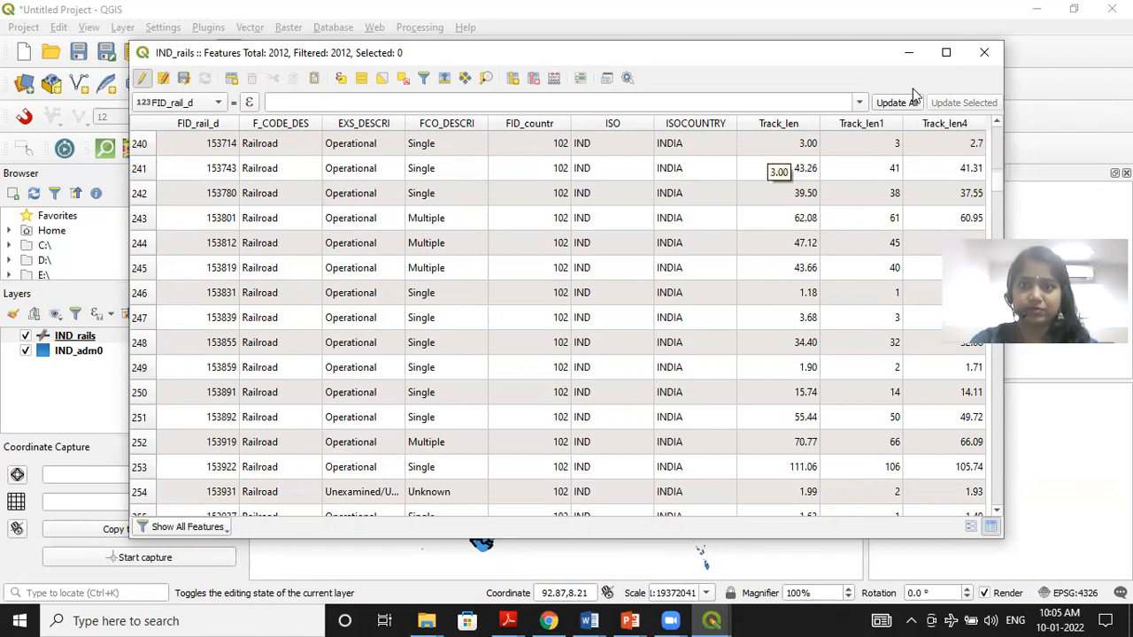
{"action": "left_click", "coordinate": [980, 69]}
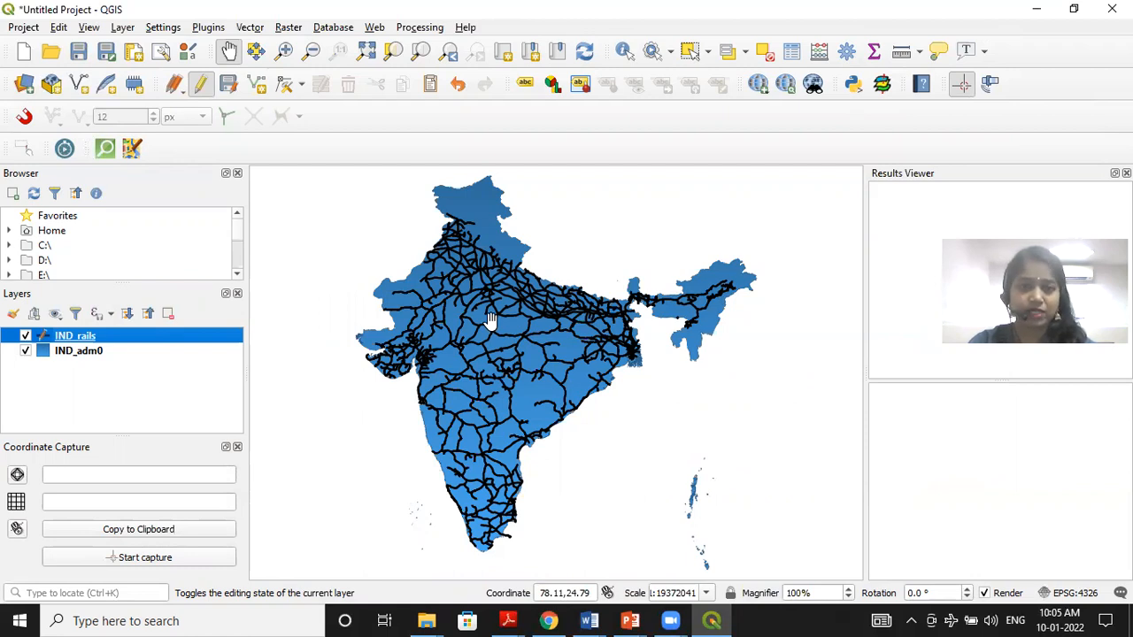
Step: Set up Basic Statistics for Fields with IND_rails as the input layer and Track_len4 as the field to analyse
{"action": "left_click", "coordinate": [252, 28]}
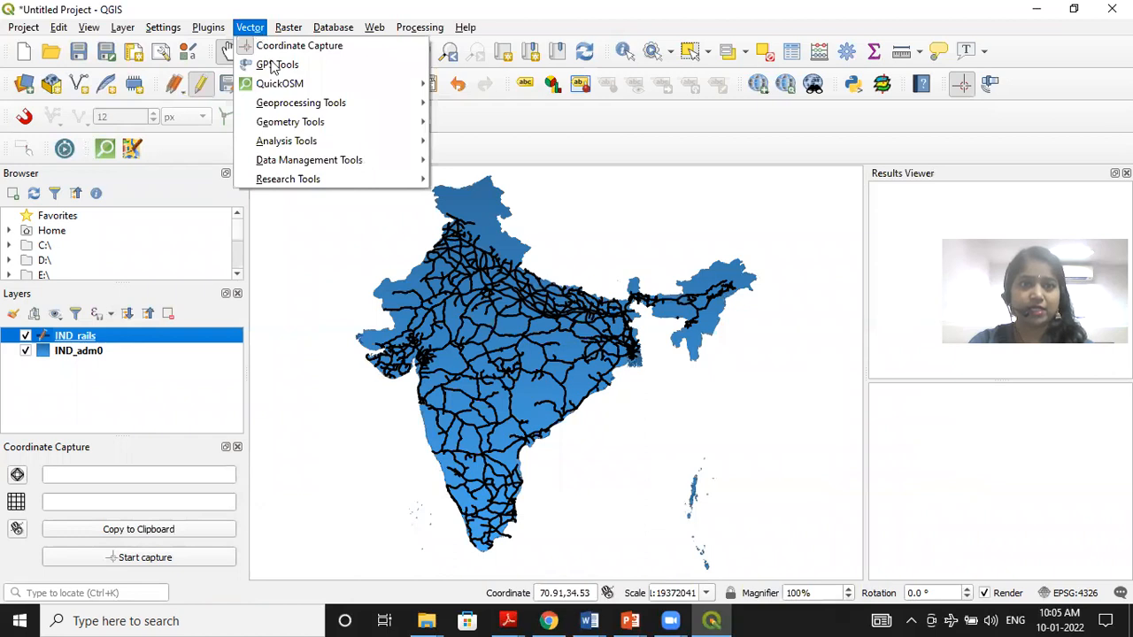
{"action": "mouse_move", "coordinate": [320, 141]}
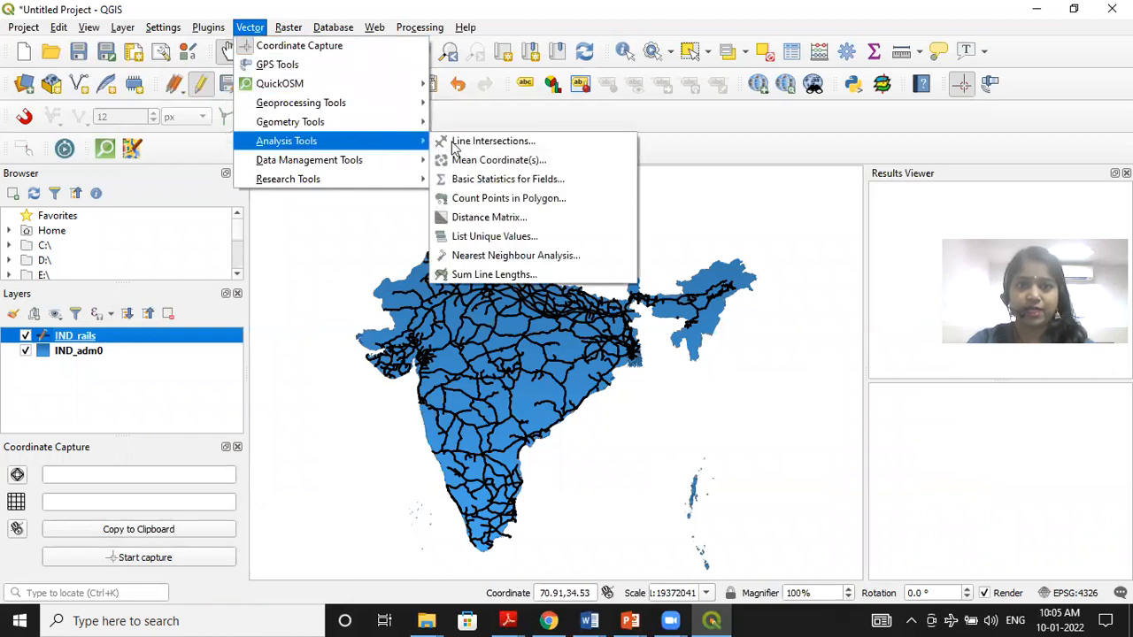
{"action": "left_click", "coordinate": [495, 180]}
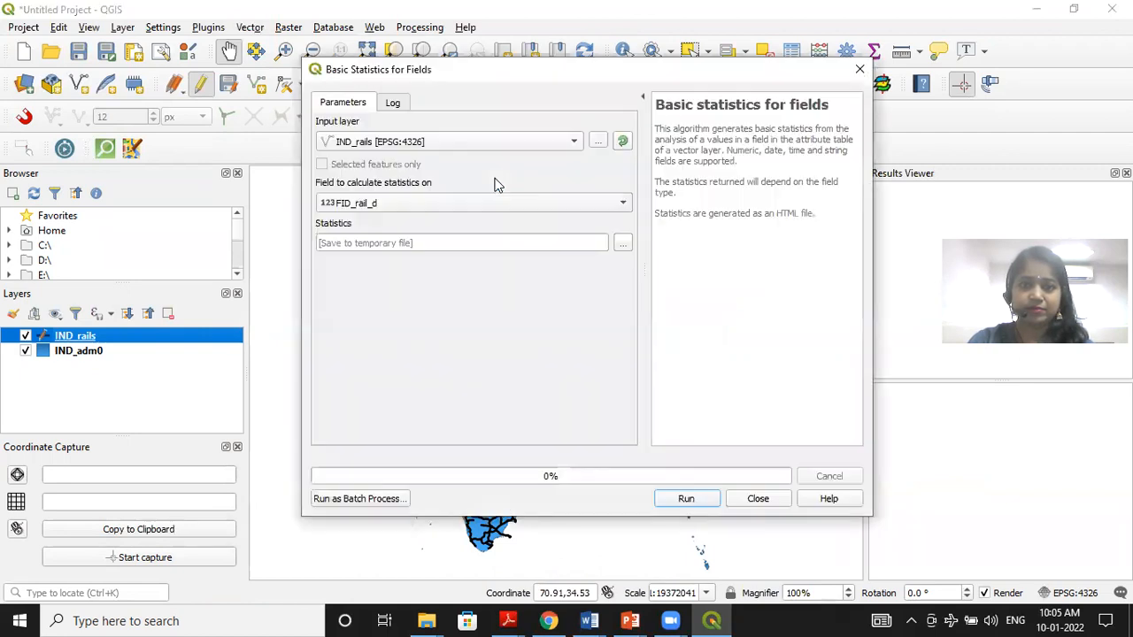
{"action": "left_click", "coordinate": [480, 145]}
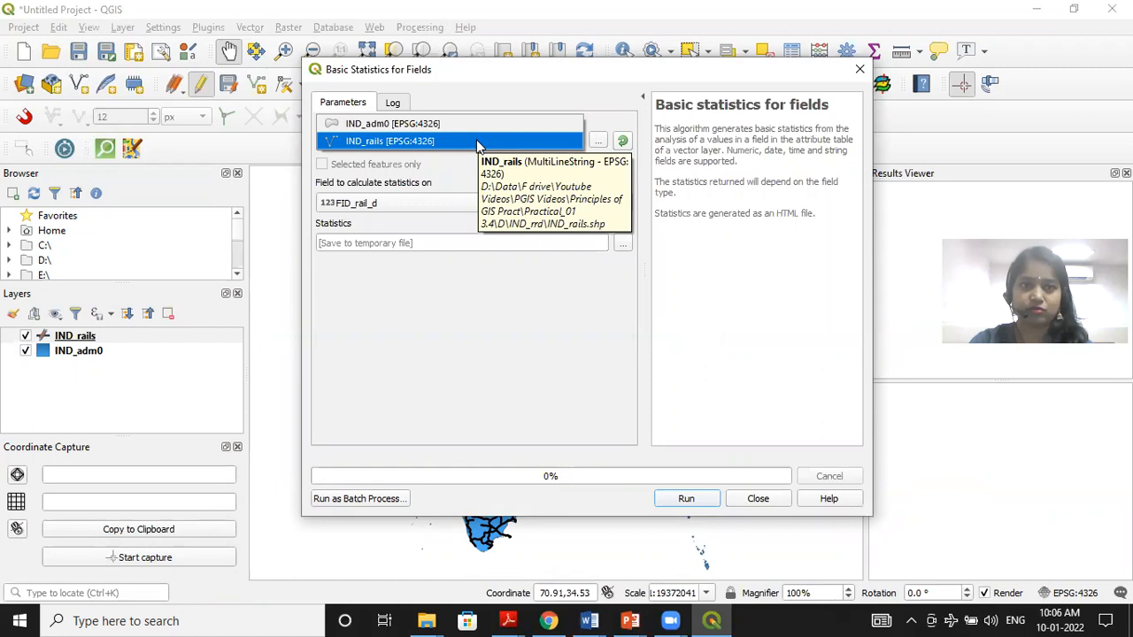
{"action": "left_click", "coordinate": [477, 142]}
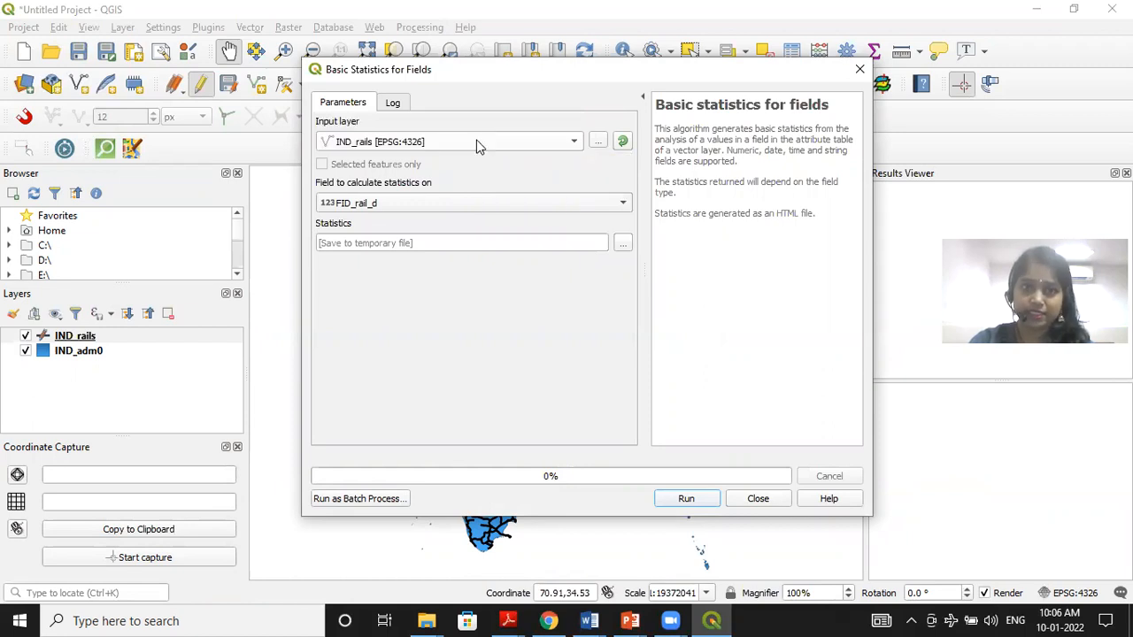
{"action": "left_click", "coordinate": [463, 204]}
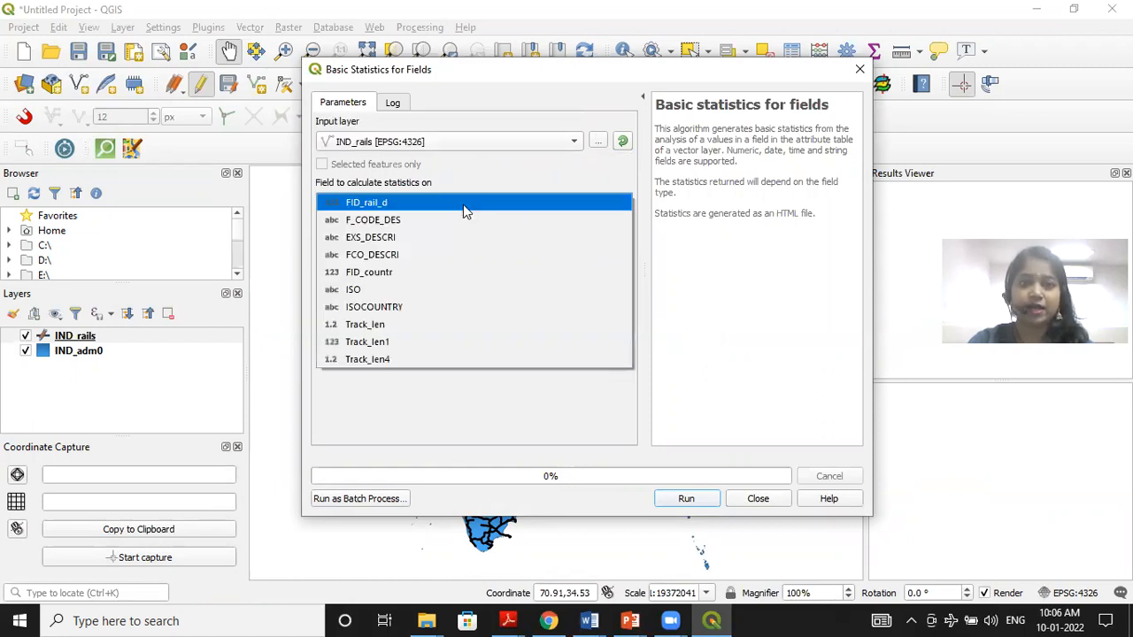
{"action": "left_click", "coordinate": [416, 363]}
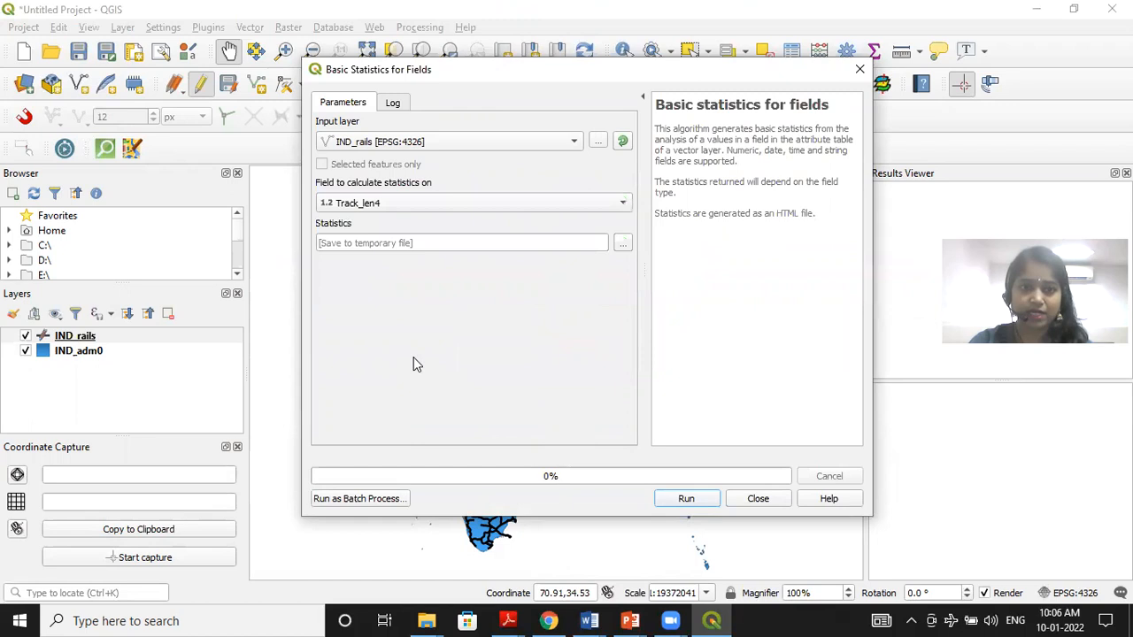
Step: Choose to save the statistics to a file and browse to D:\Data\F drive\Youtube Videos\PGIS Videos
{"action": "left_click", "coordinate": [623, 248]}
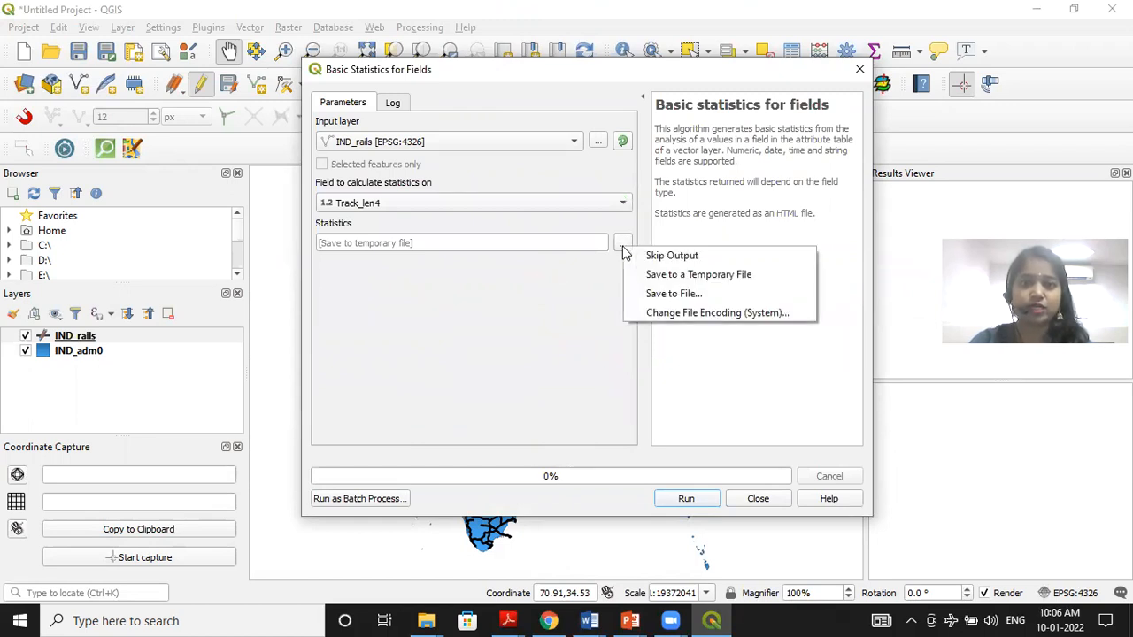
{"action": "left_click", "coordinate": [665, 295]}
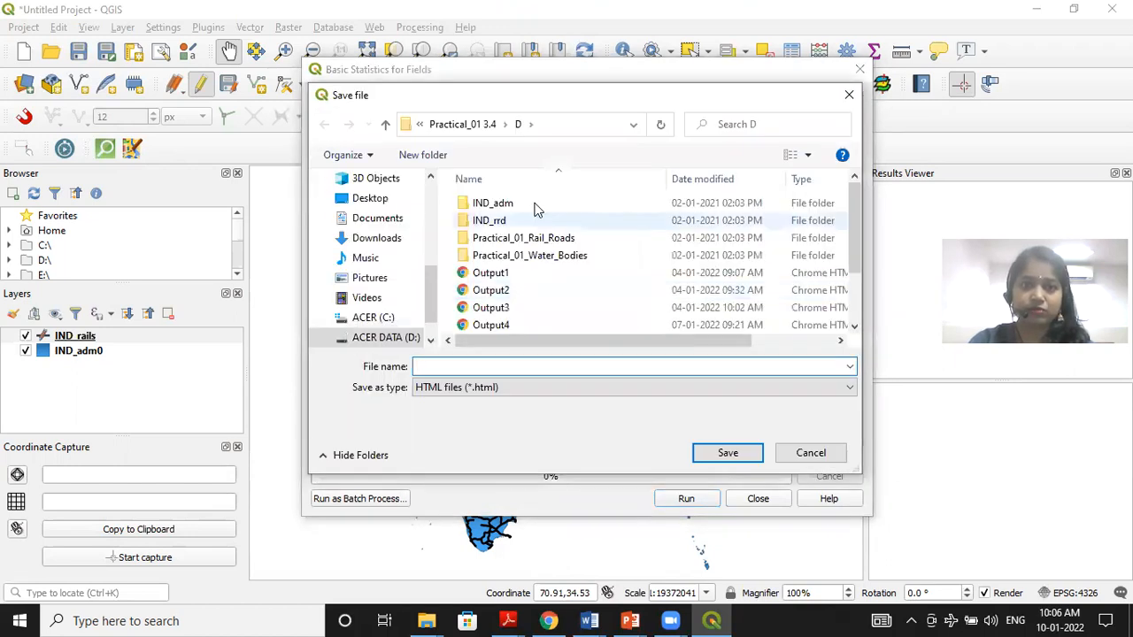
{"action": "left_click", "coordinate": [418, 342]}
{"action": "double_click", "coordinate": [485, 222]}
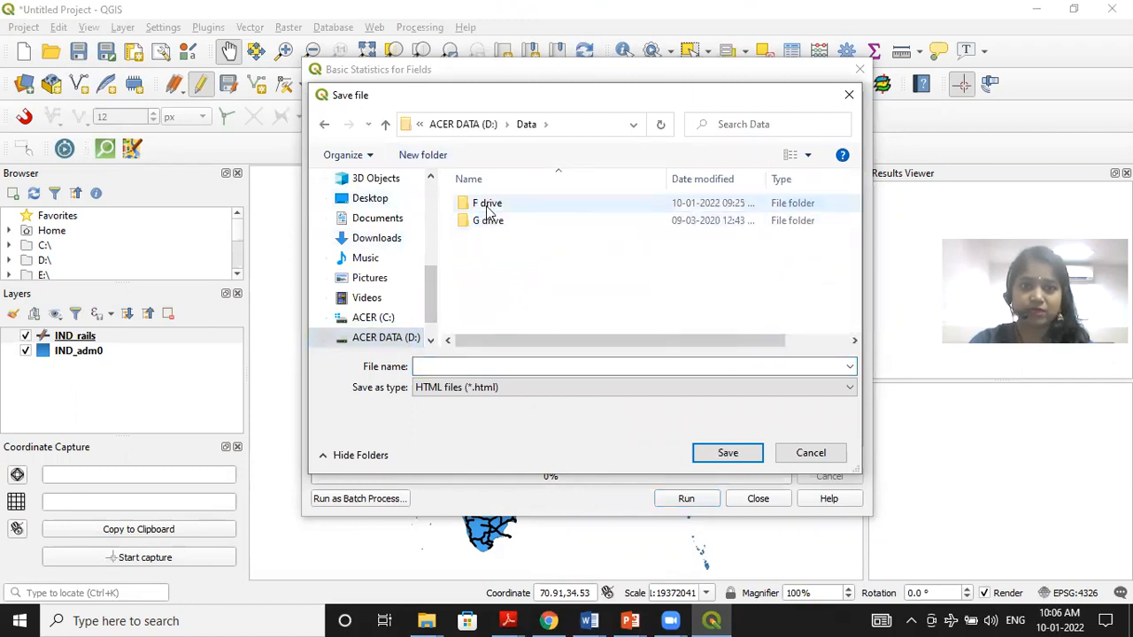
{"action": "left_click", "coordinate": [490, 209]}
{"action": "double_click", "coordinate": [489, 210]}
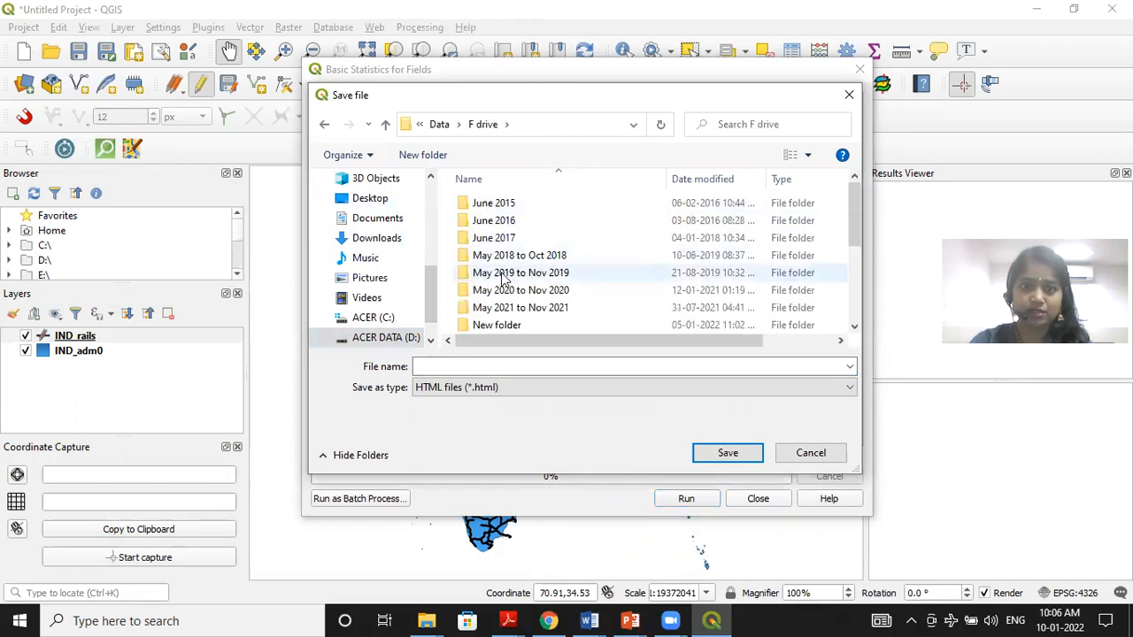
{"action": "scroll", "coordinate": [501, 278], "scroll_direction": "down", "scroll_amount": 3}
{"action": "left_click", "coordinate": [509, 324]}
{"action": "double_click", "coordinate": [511, 326]}
{"action": "left_click", "coordinate": [503, 207]}
{"action": "double_click", "coordinate": [505, 208]}
{"action": "left_click", "coordinate": [502, 206]}
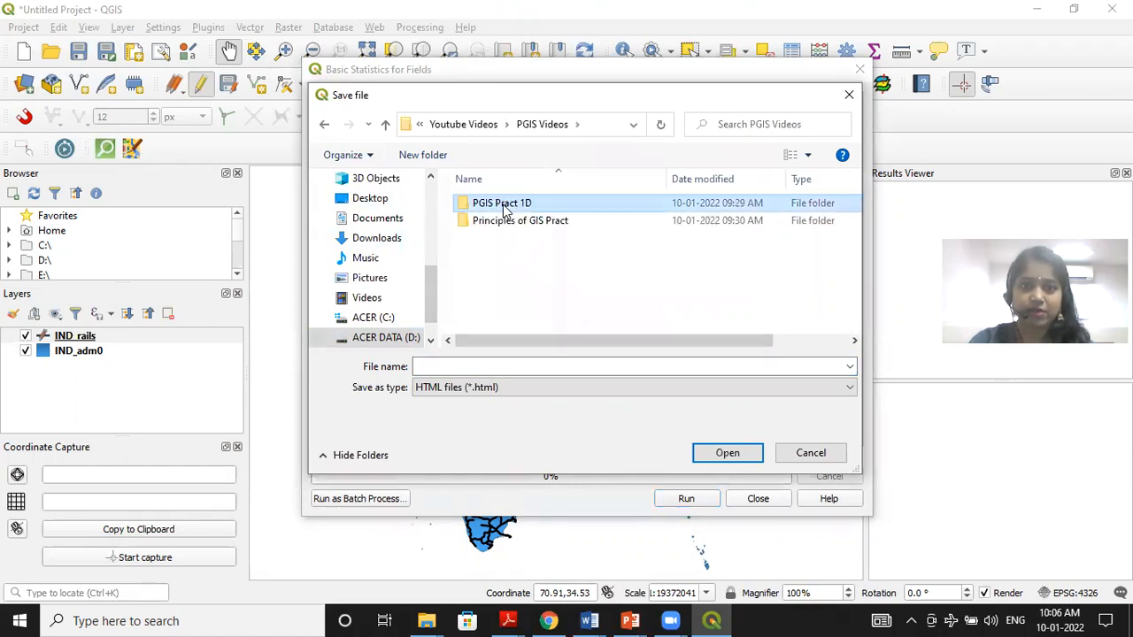
{"action": "double_click", "coordinate": [505, 207]}
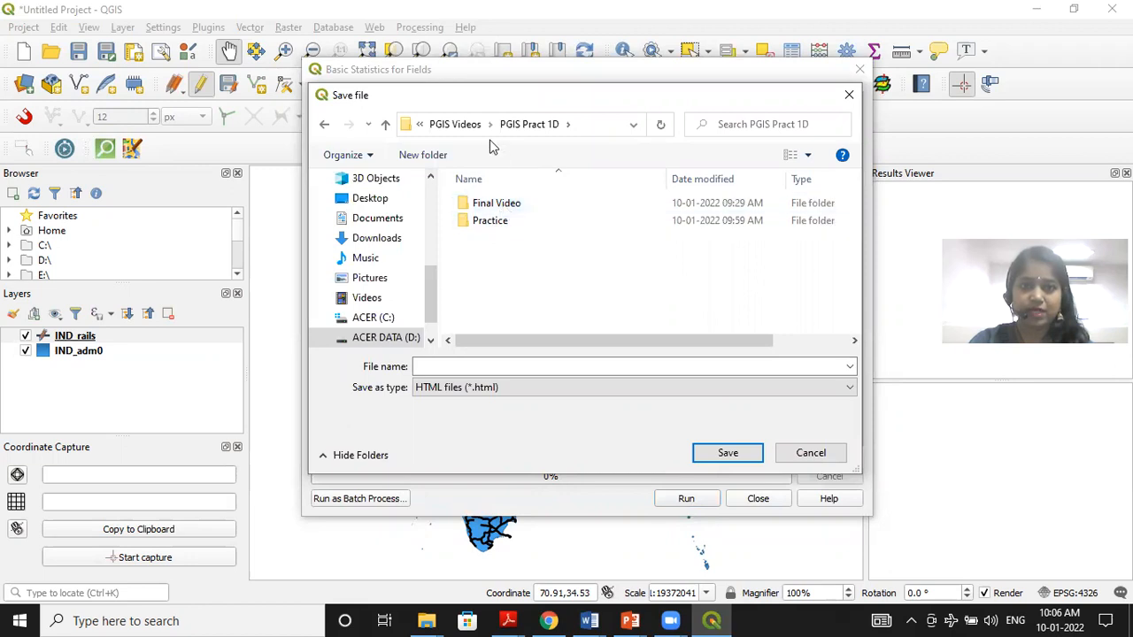
{"action": "left_click", "coordinate": [460, 126]}
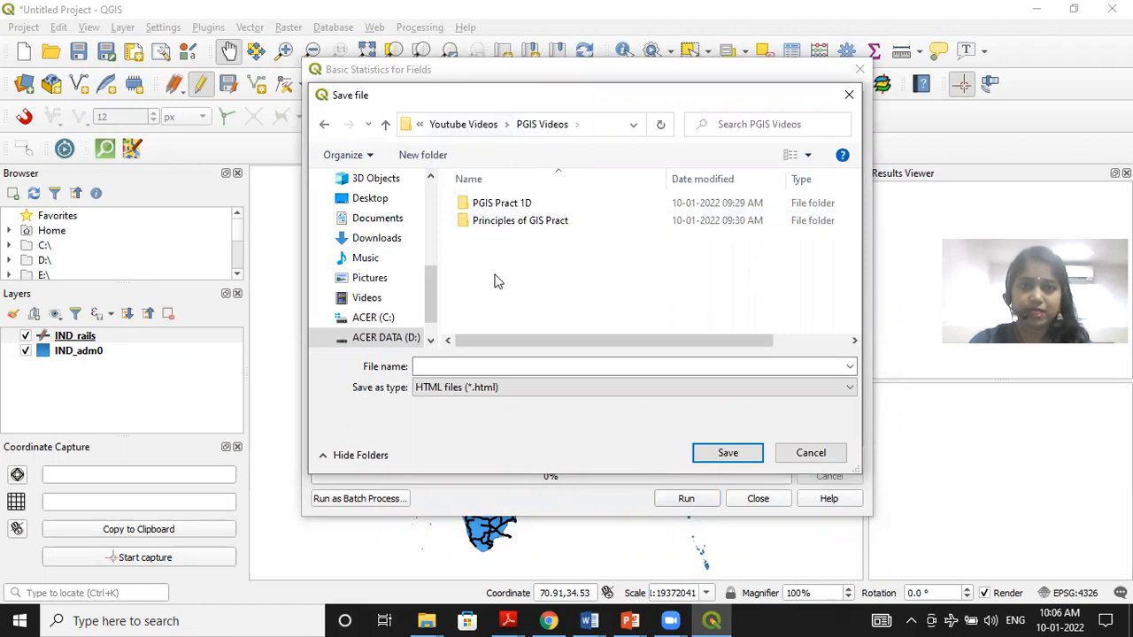
Step: Save the statistics output as the HTML file Output1 in the folder Principles of GIS Pract\Practical_01 3.4\D
{"action": "left_click", "coordinate": [520, 226]}
{"action": "double_click", "coordinate": [521, 223]}
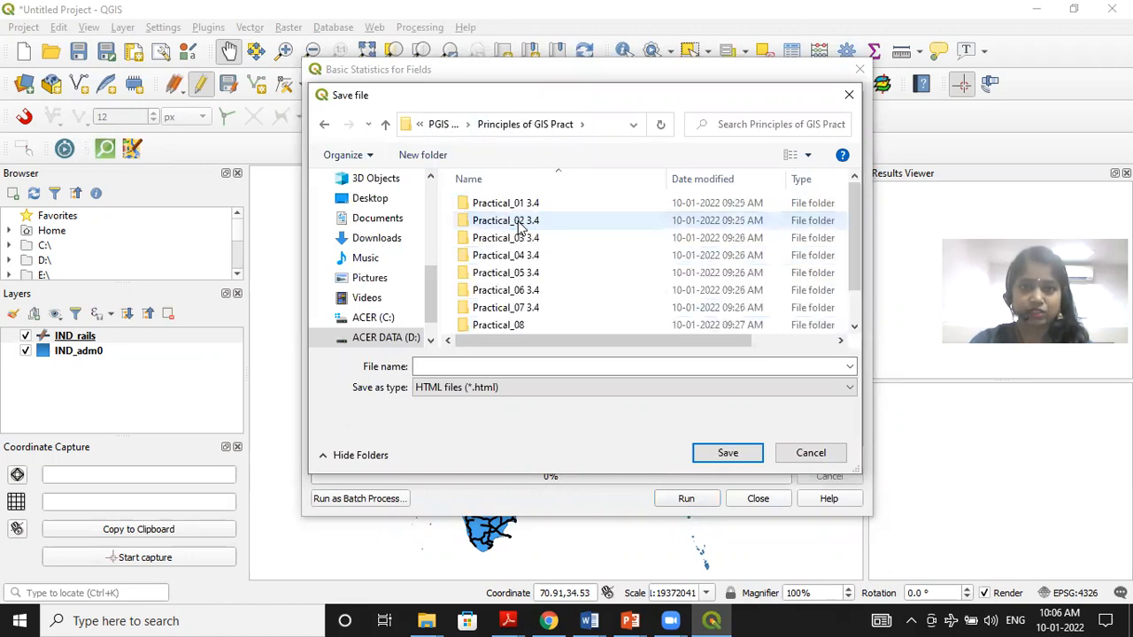
{"action": "left_click", "coordinate": [515, 203]}
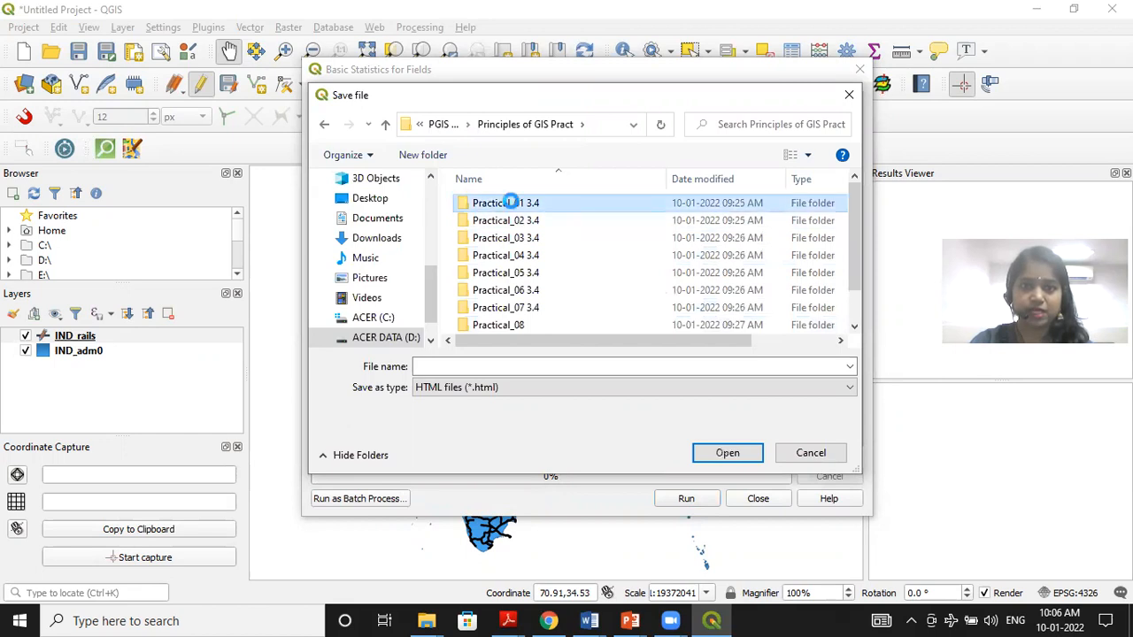
{"action": "double_click", "coordinate": [514, 204]}
{"action": "left_click", "coordinate": [487, 222]}
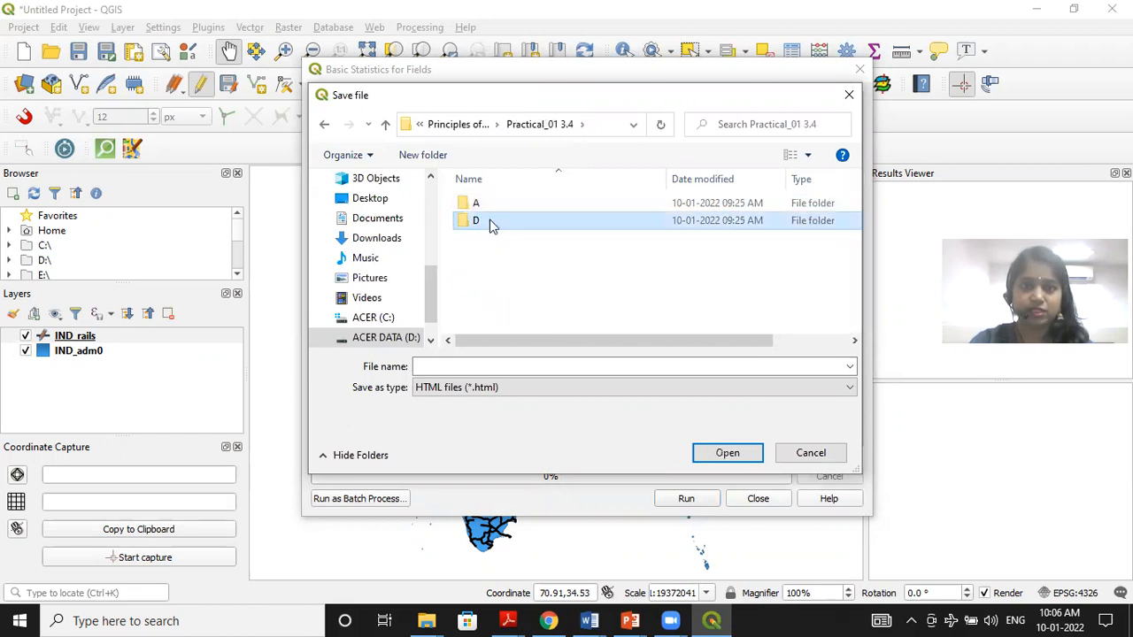
{"action": "double_click", "coordinate": [492, 226]}
{"action": "left_click", "coordinate": [471, 365]}
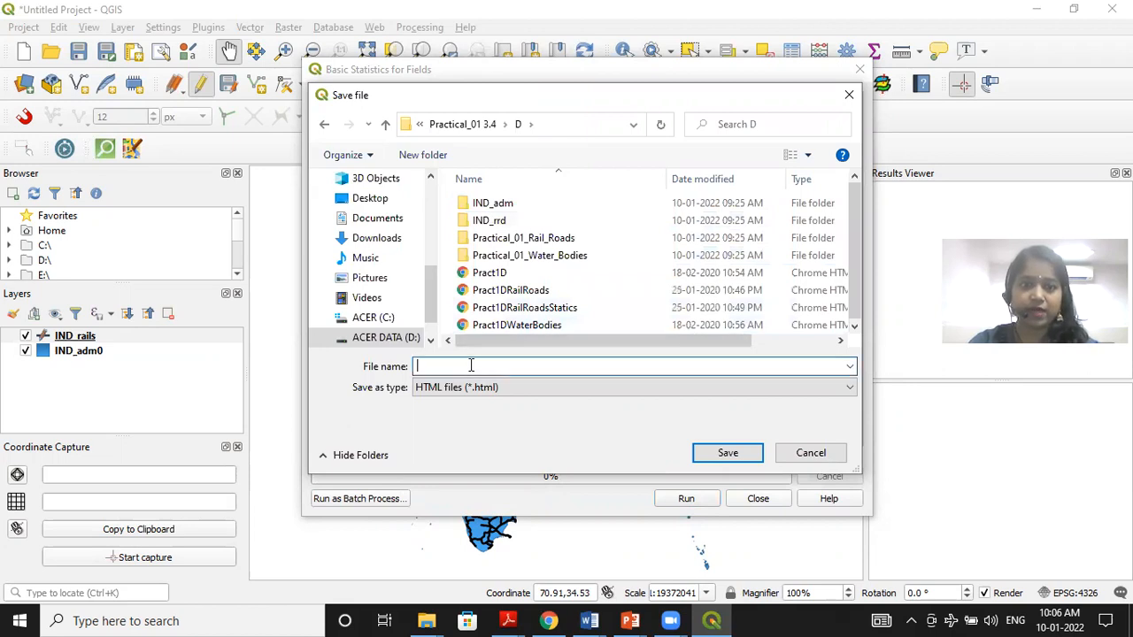
{"action": "type", "text": "Output1"}
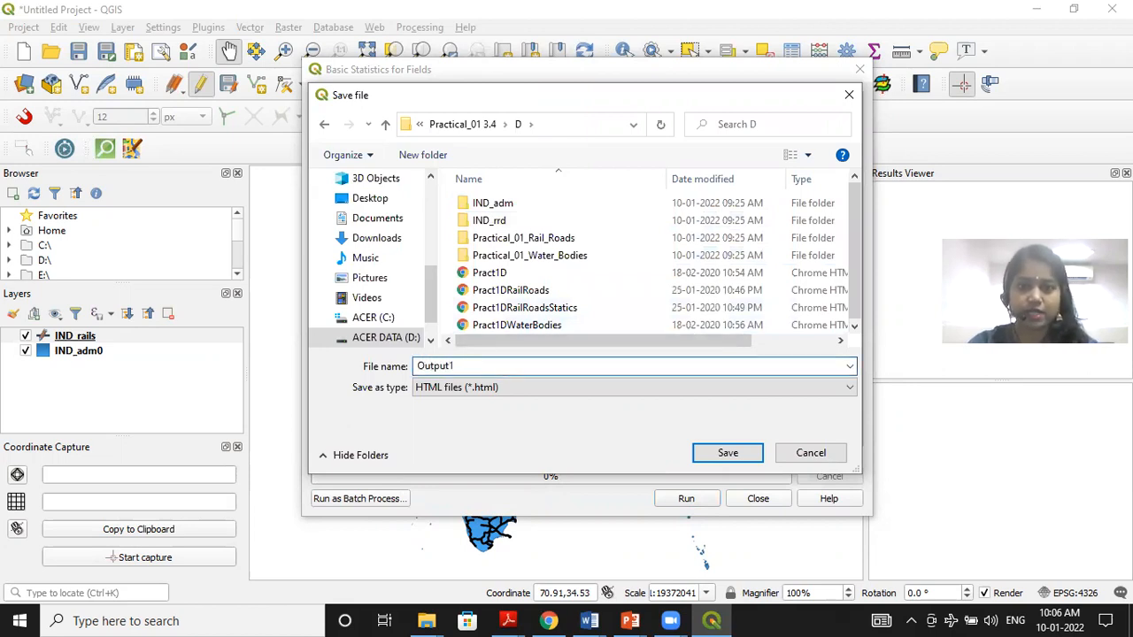
{"action": "left_click", "coordinate": [734, 453]}
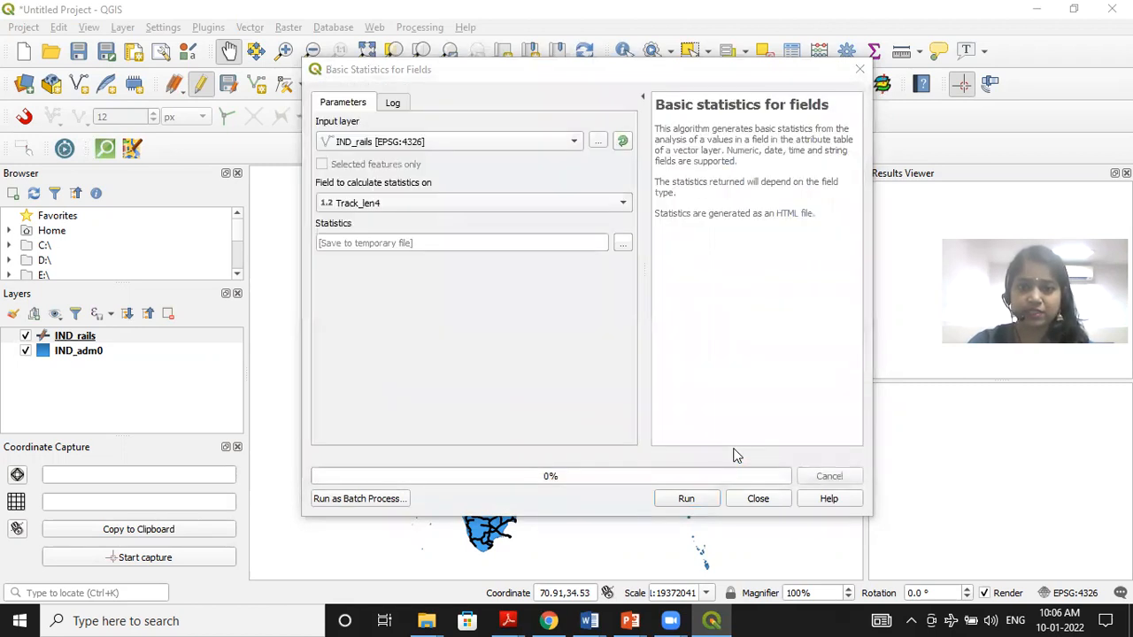
Step: Run the field statistics, close the dialog and open the generated Output1.html report
{"action": "left_click", "coordinate": [691, 501]}
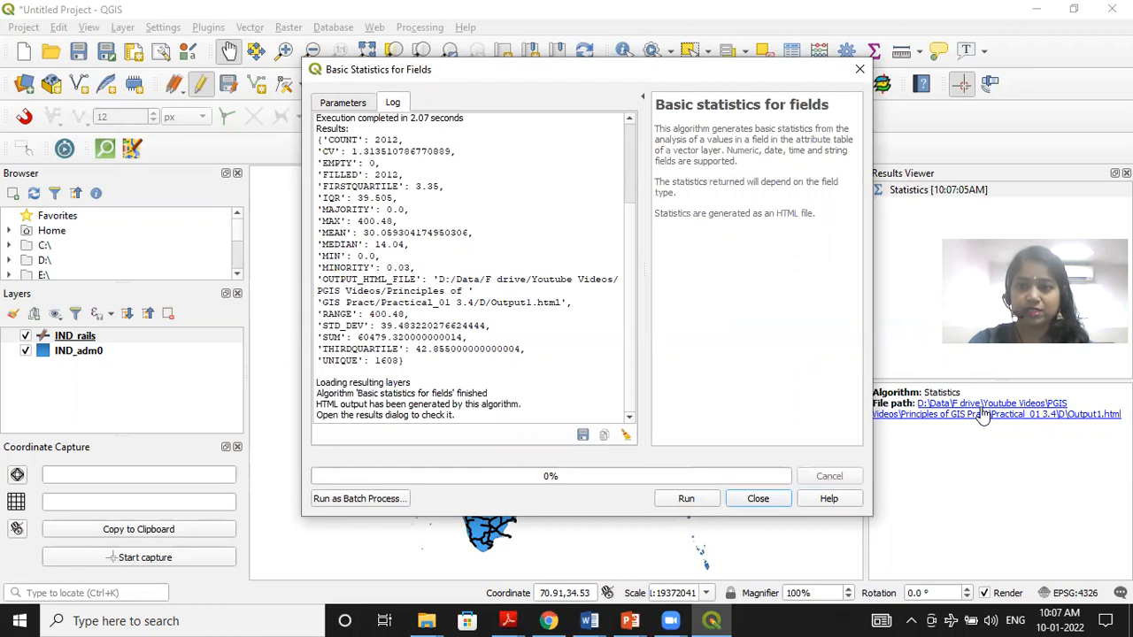
{"action": "left_click", "coordinate": [784, 499]}
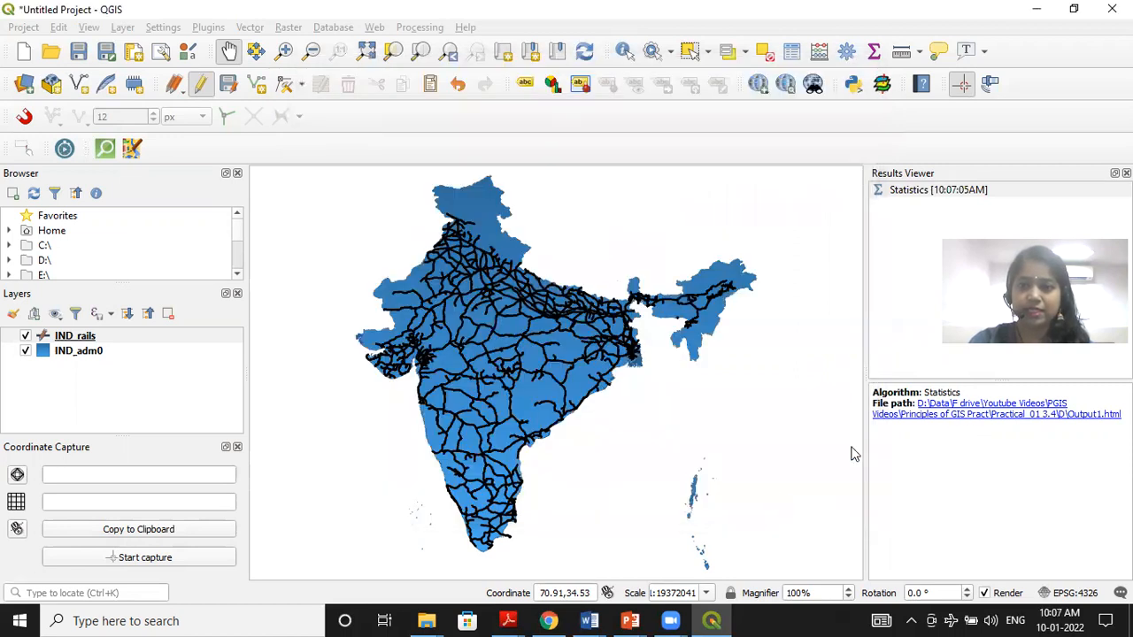
{"action": "left_click", "coordinate": [993, 403]}
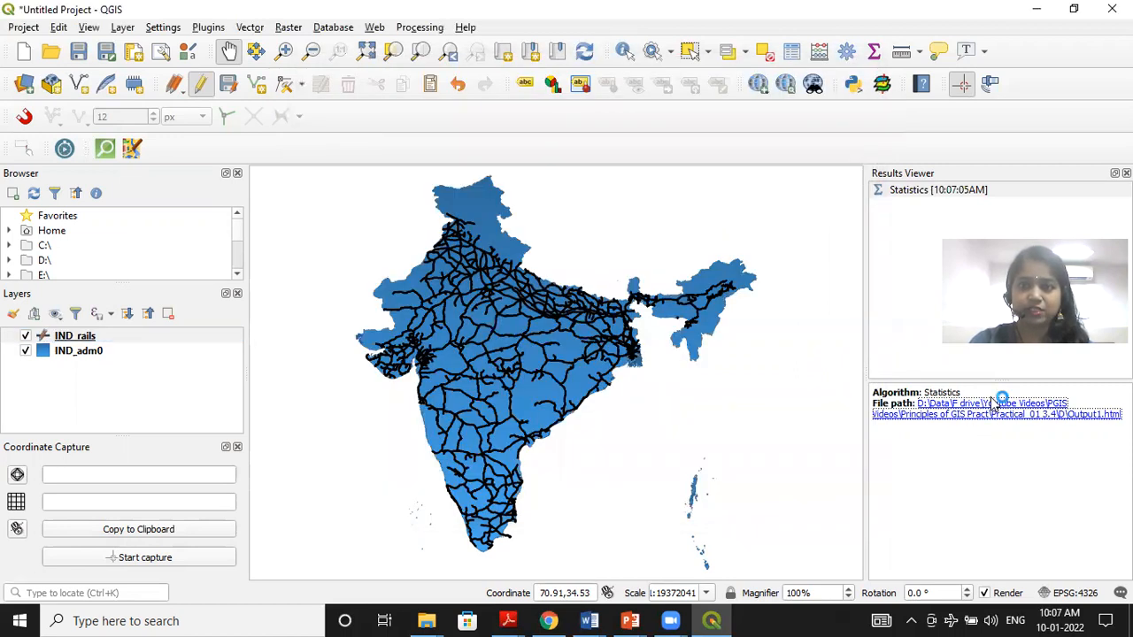